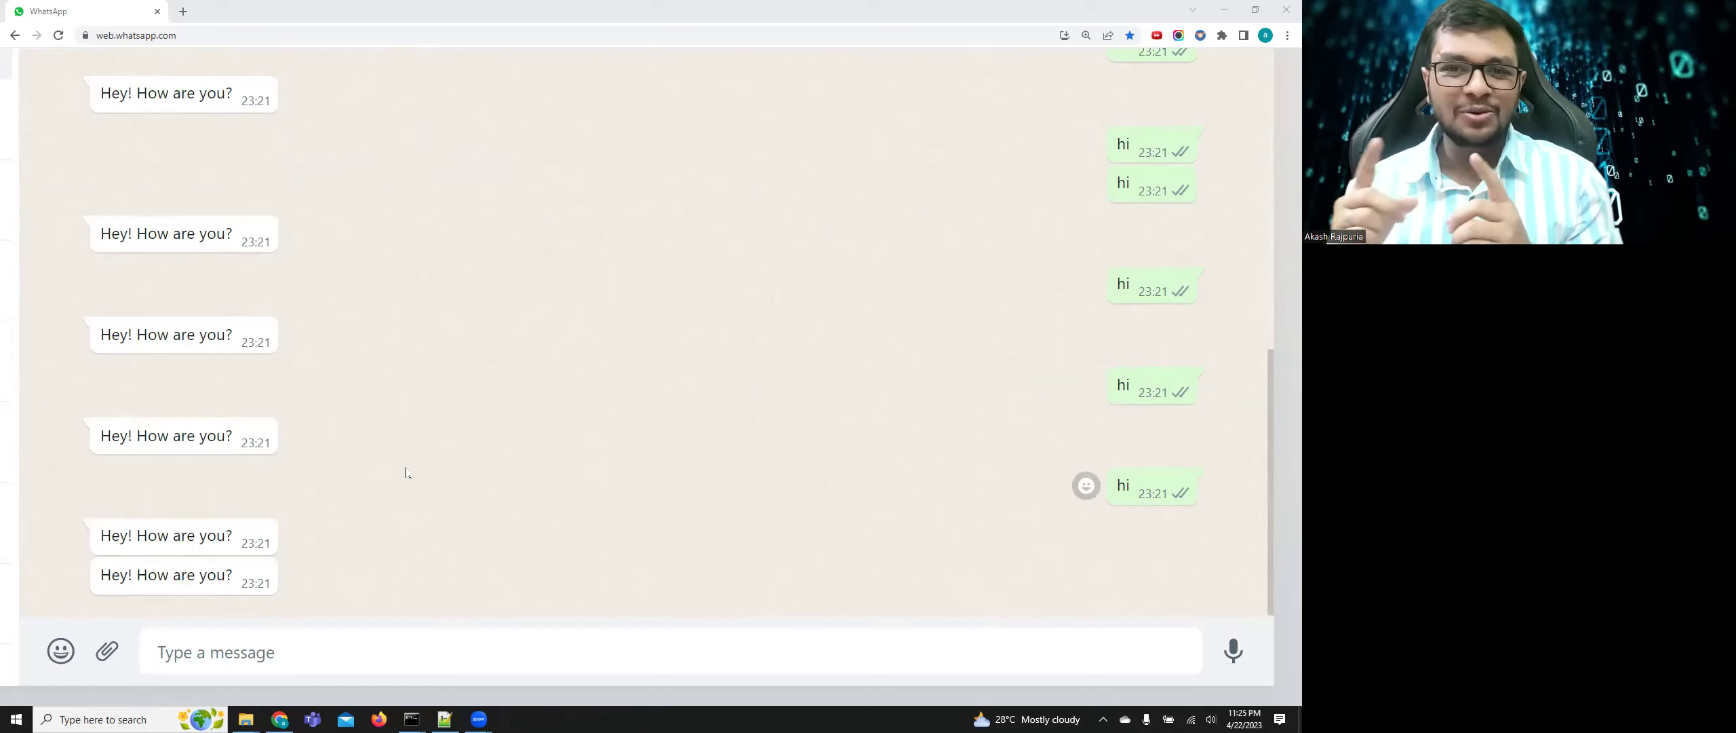
click(339, 645)
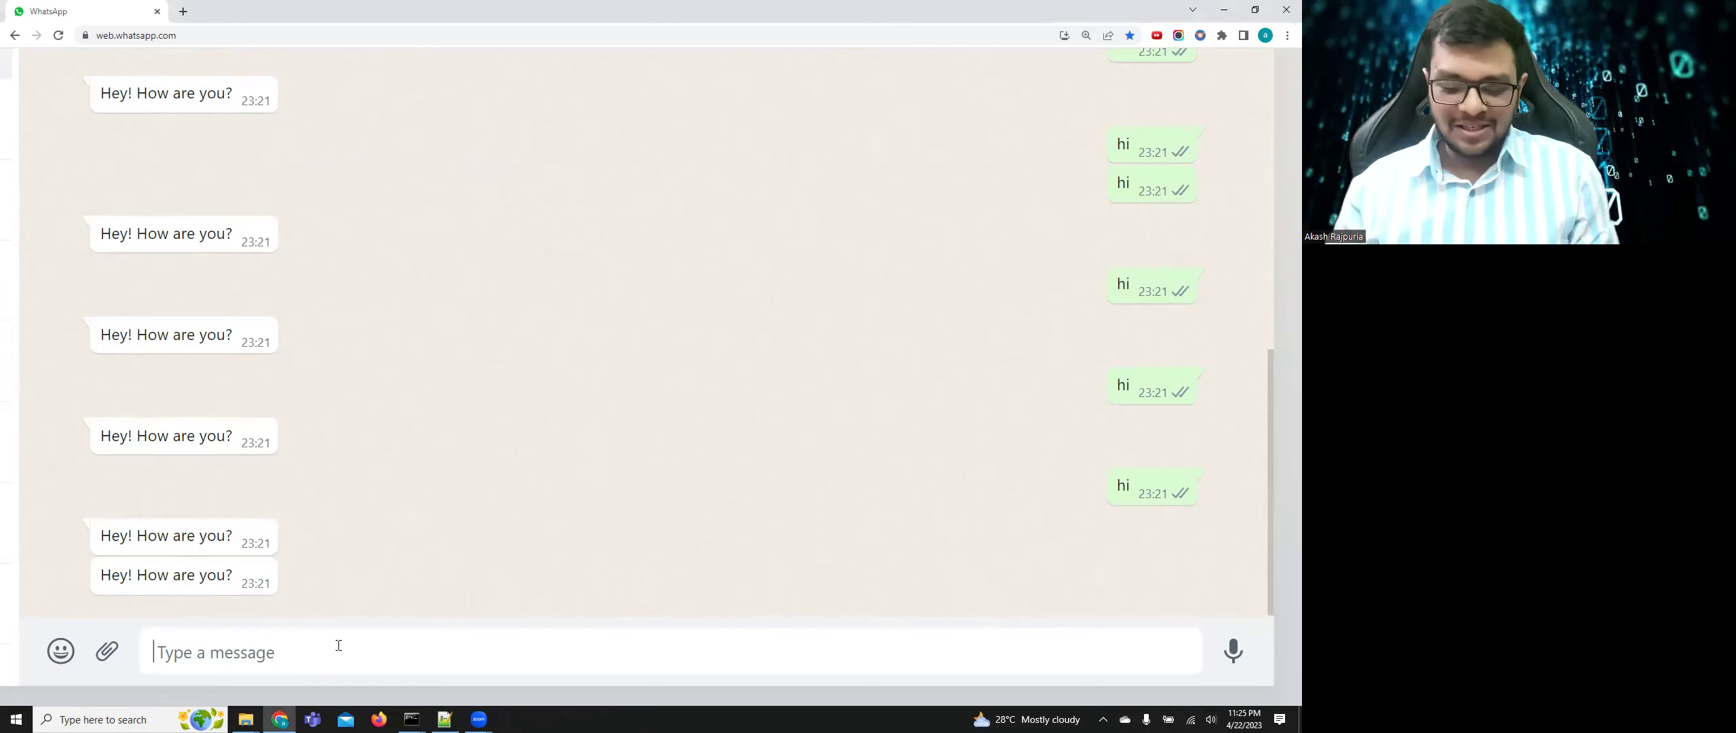
- Send 'proxy gptwhatsapp' to connect the chat to the GPT bot
text(proxy )
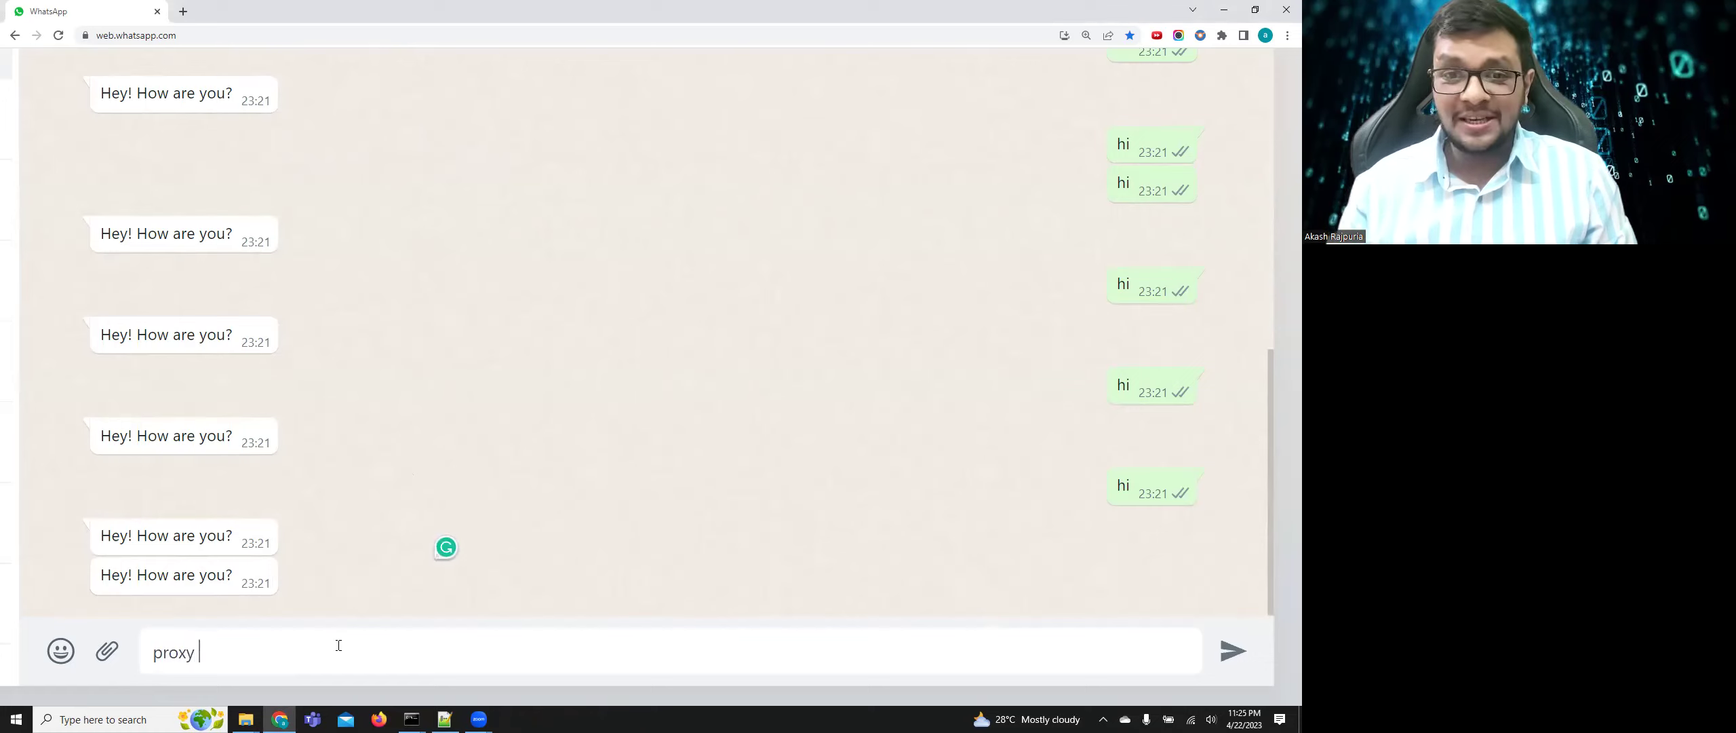
text(g)
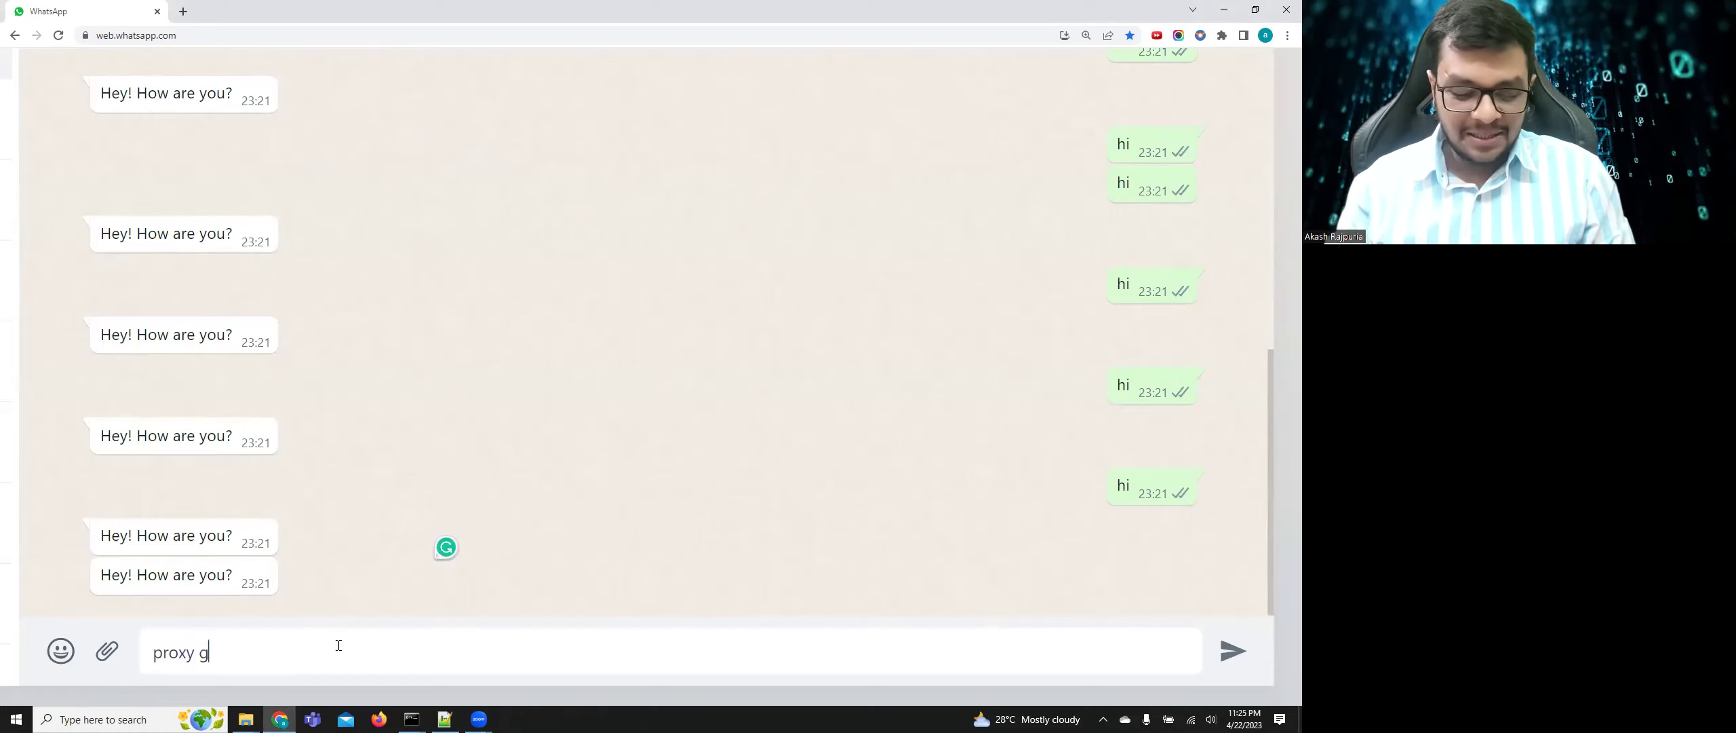
text(ptwhats)
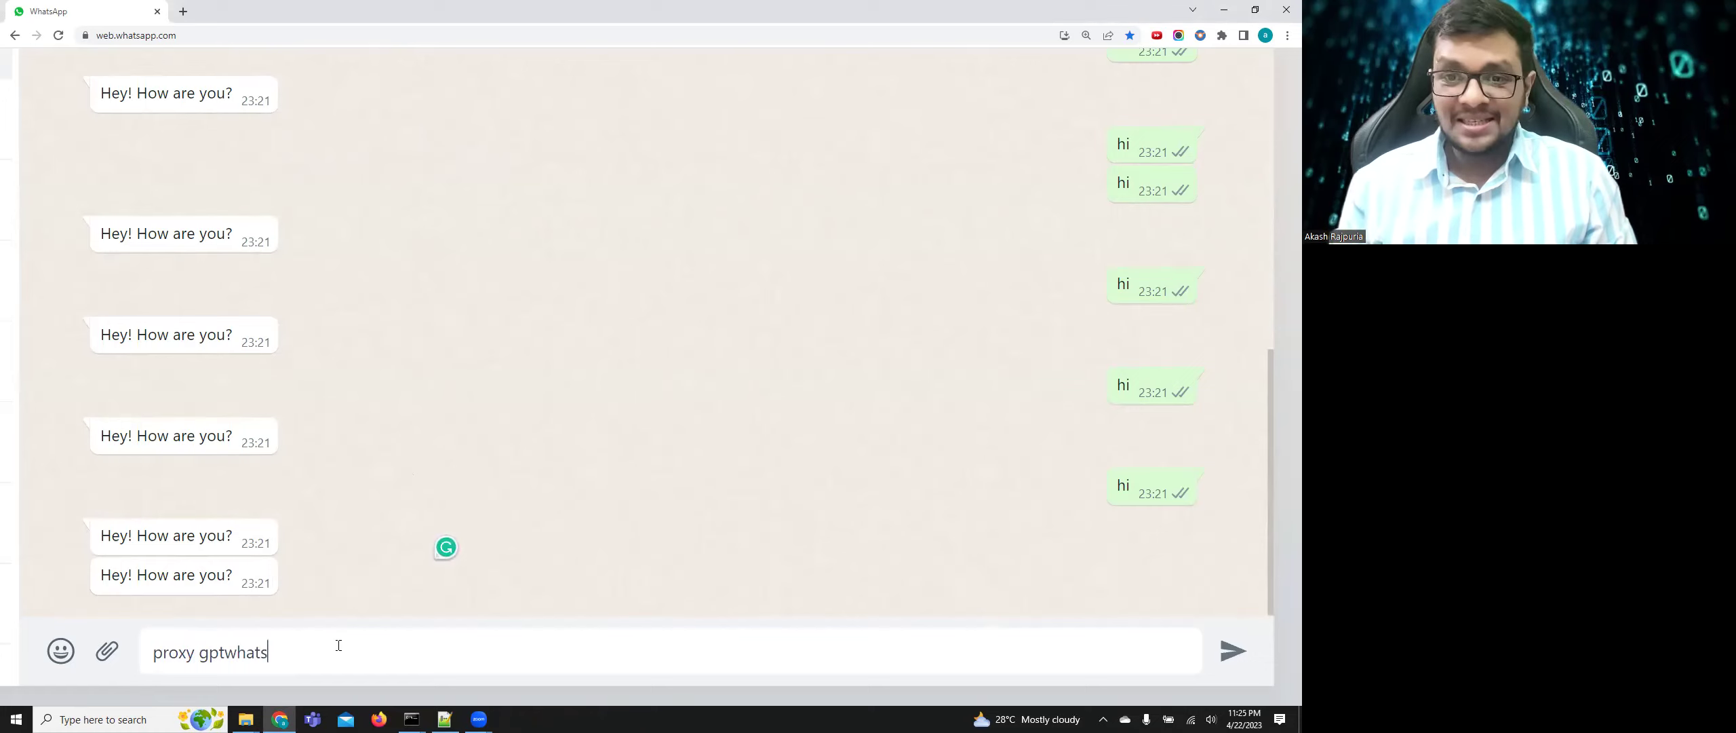
text(app)
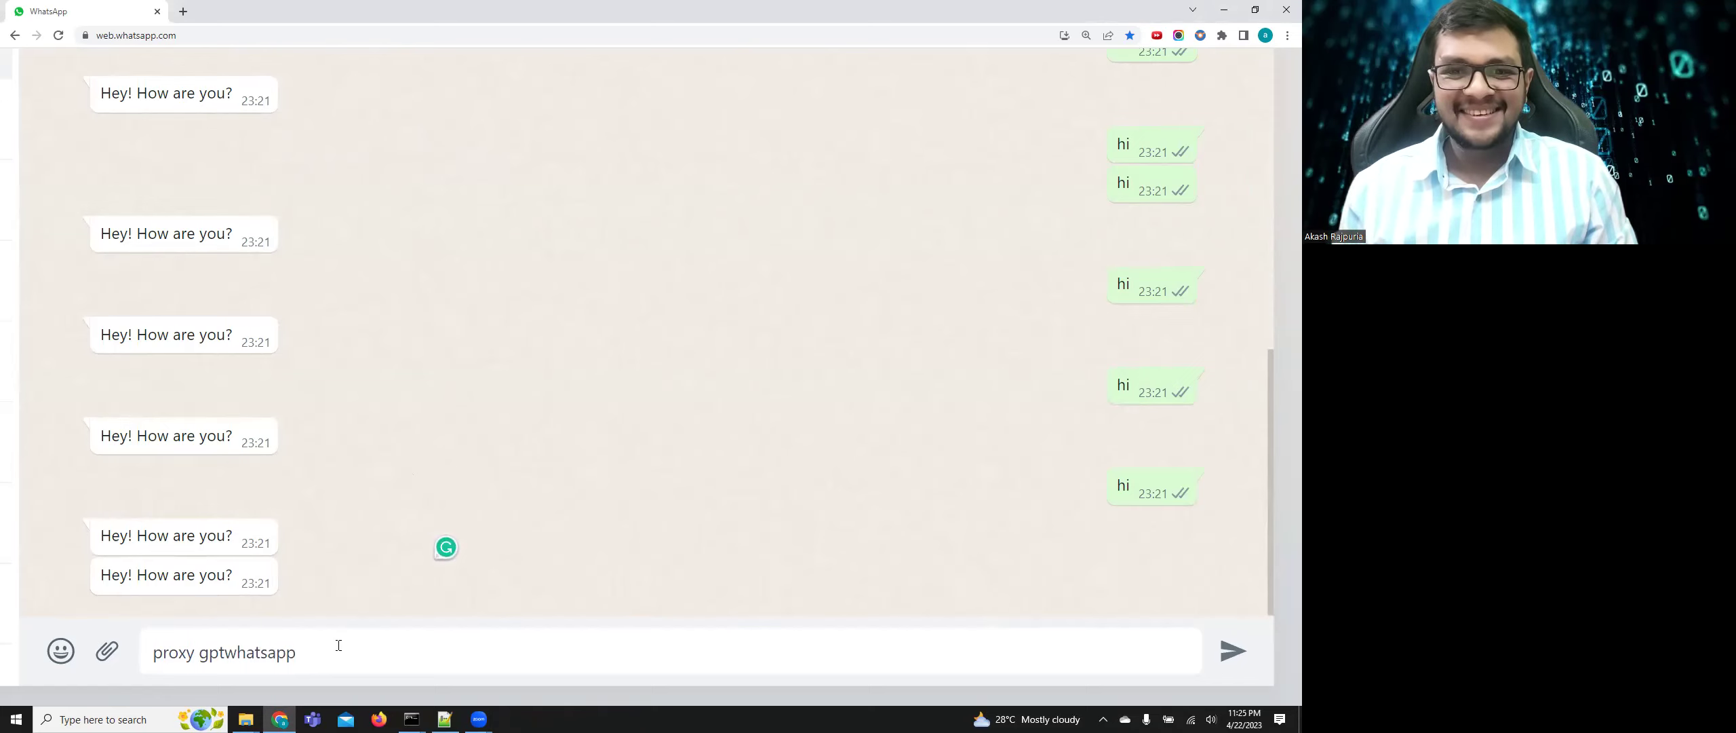
key(Return)
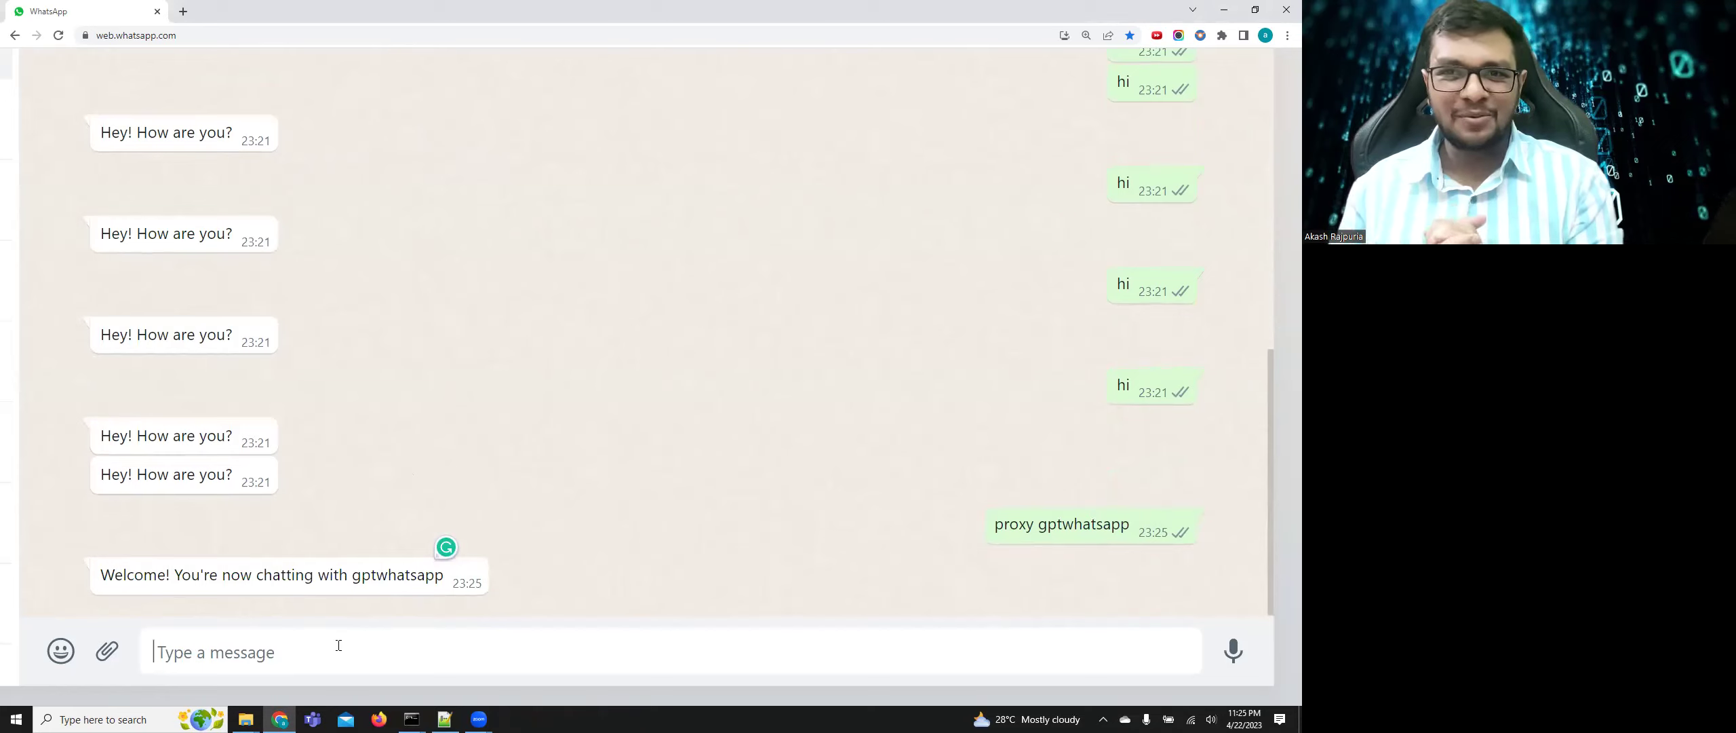
text(hi)
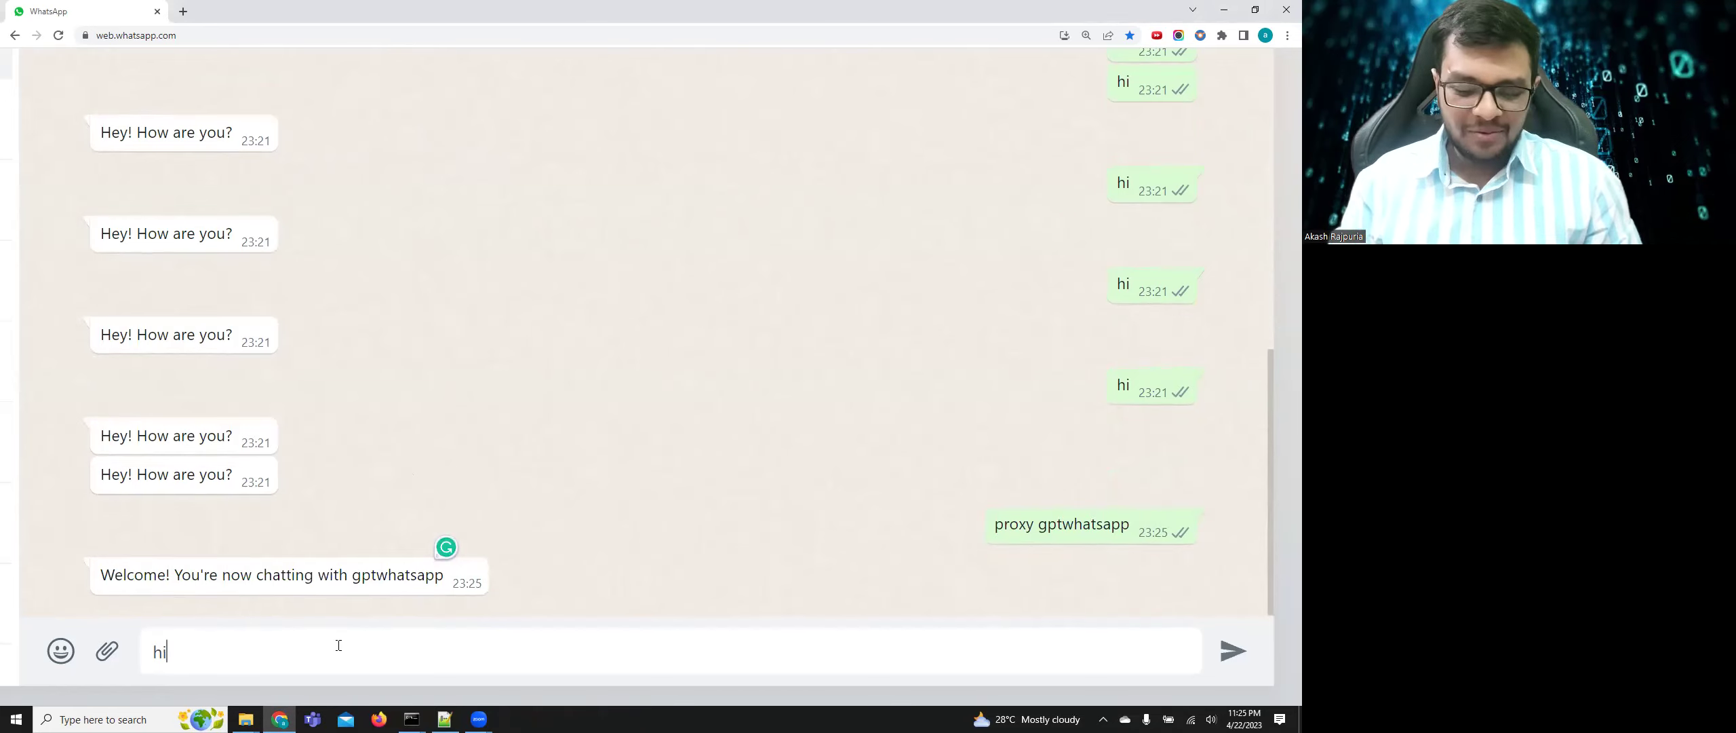
key(Return)
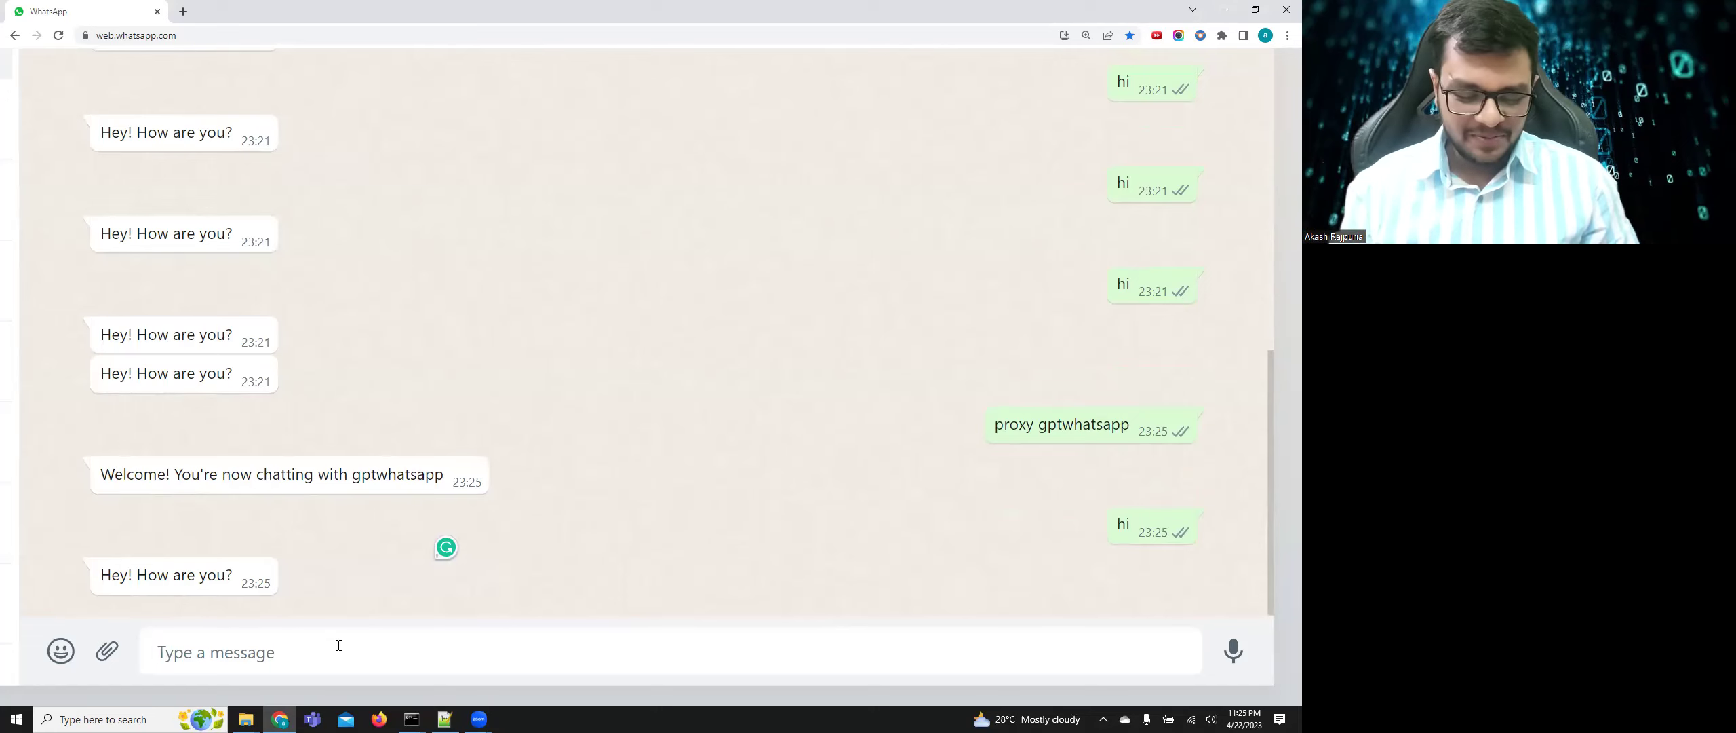
- Send 'i want to learn python can you teach me a code everyday' and highlight the reply's code explanation
text(i want to learn python)
key(BackSpace)
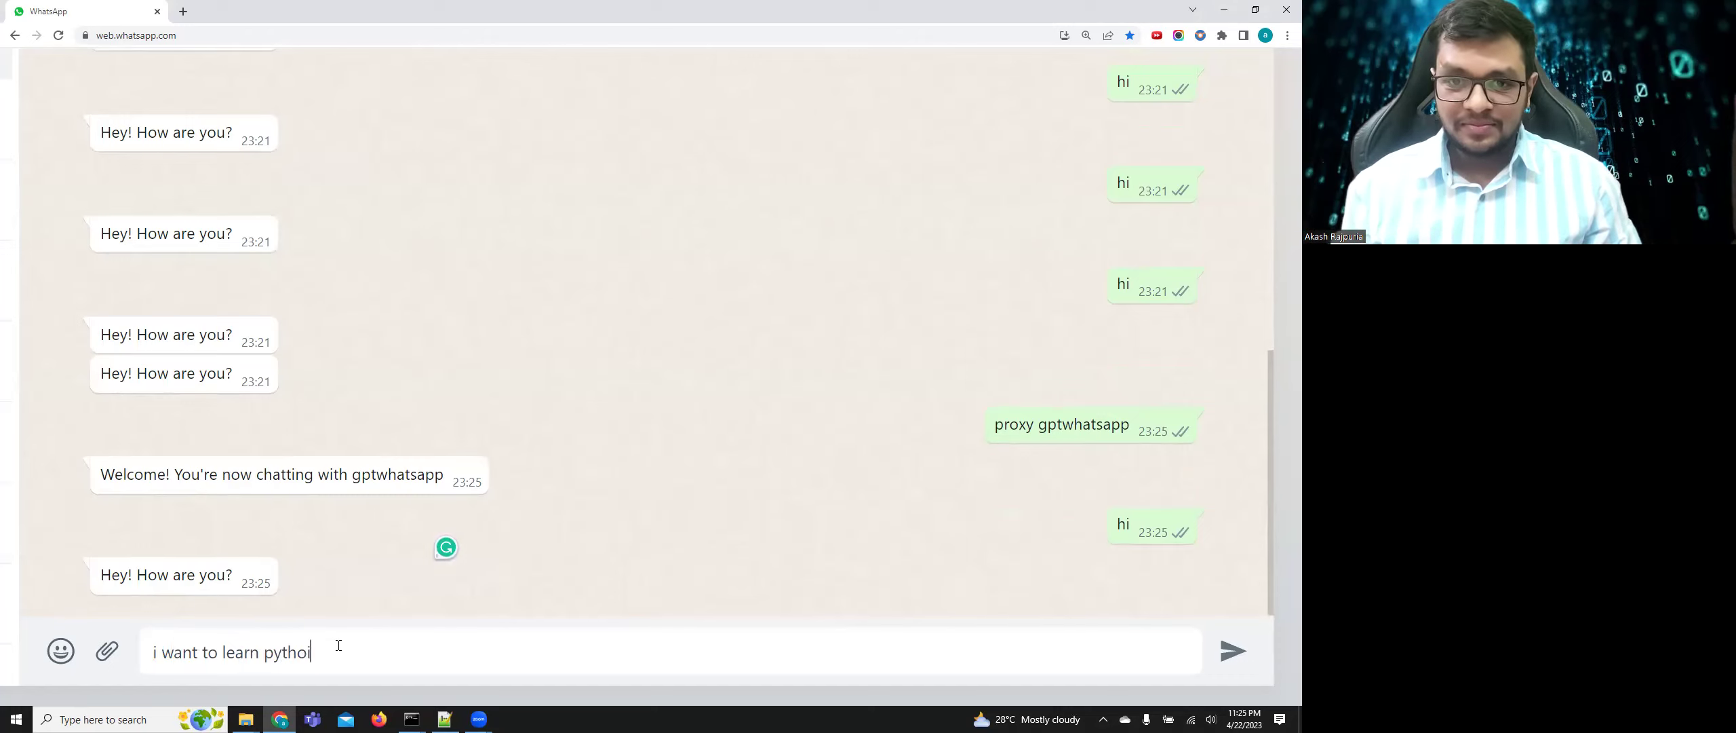
text(n can you teach me a code everyday)
key(Return)
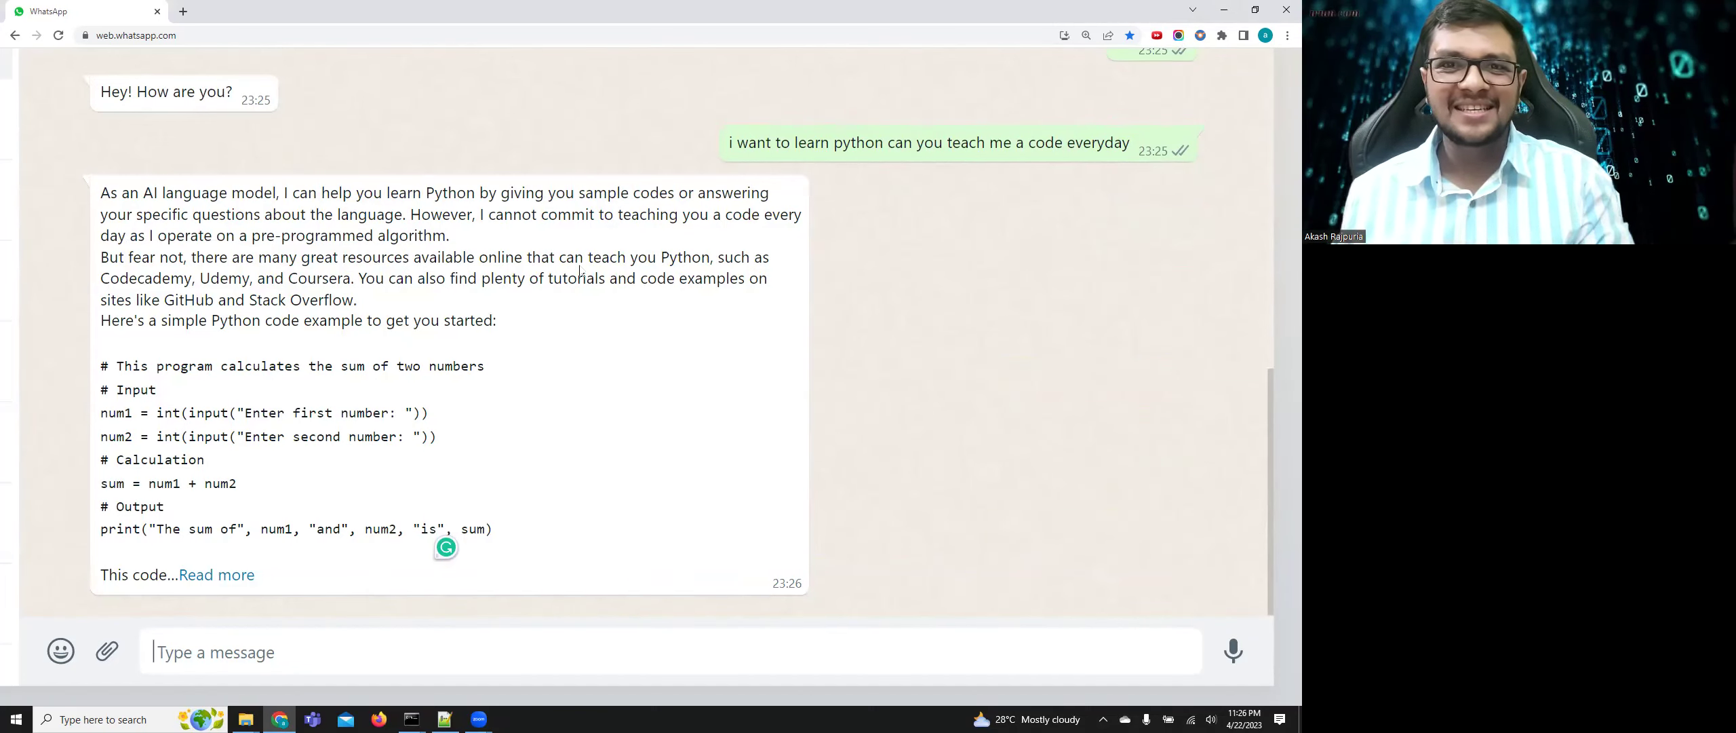
drag(143, 195, 585, 198)
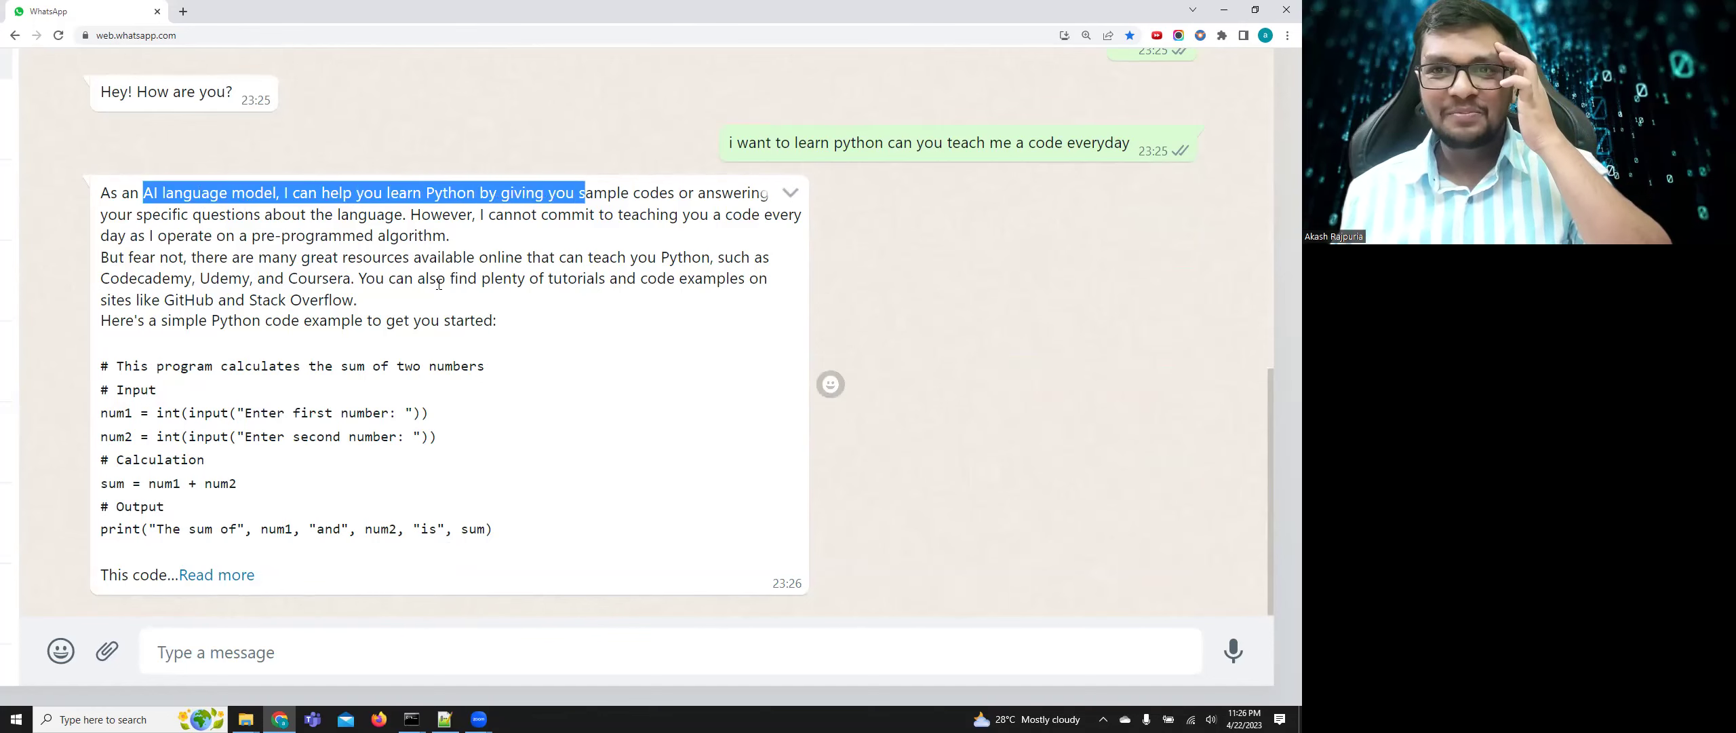
drag(190, 411, 274, 484)
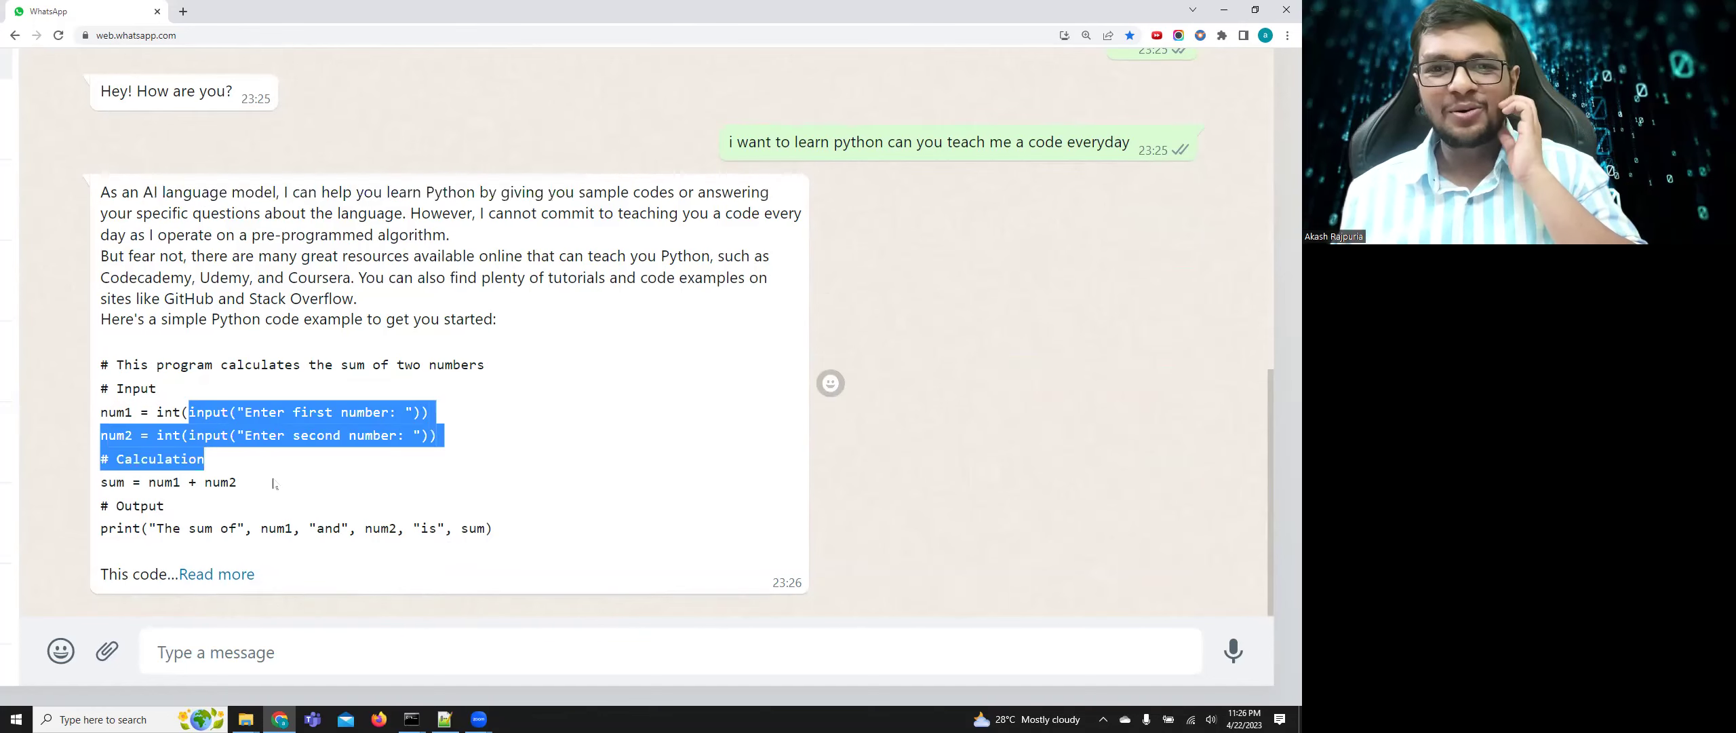
click(239, 573)
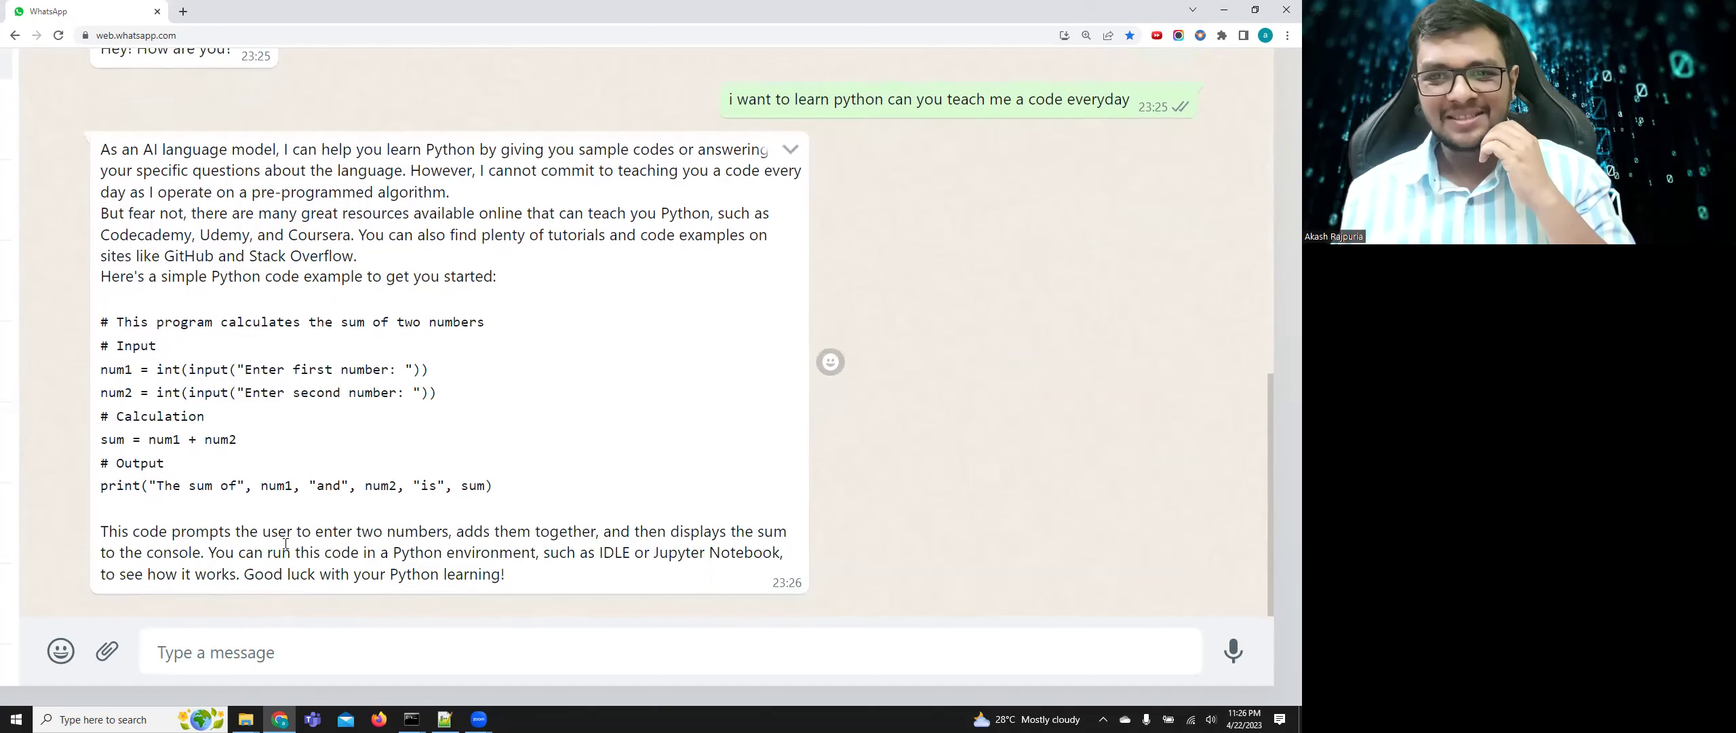
drag(177, 536, 473, 536)
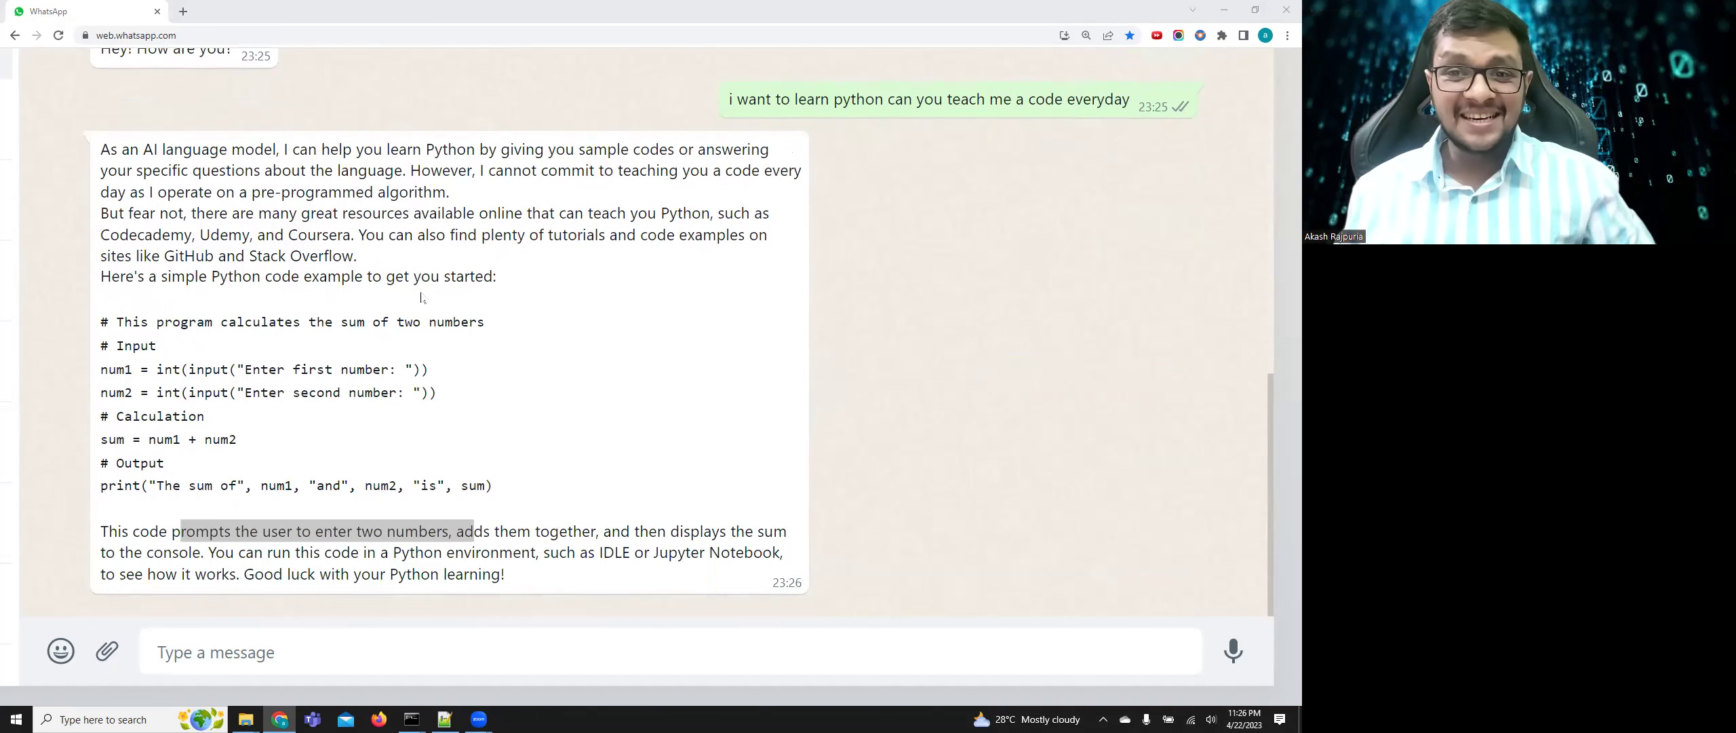
click(245, 651)
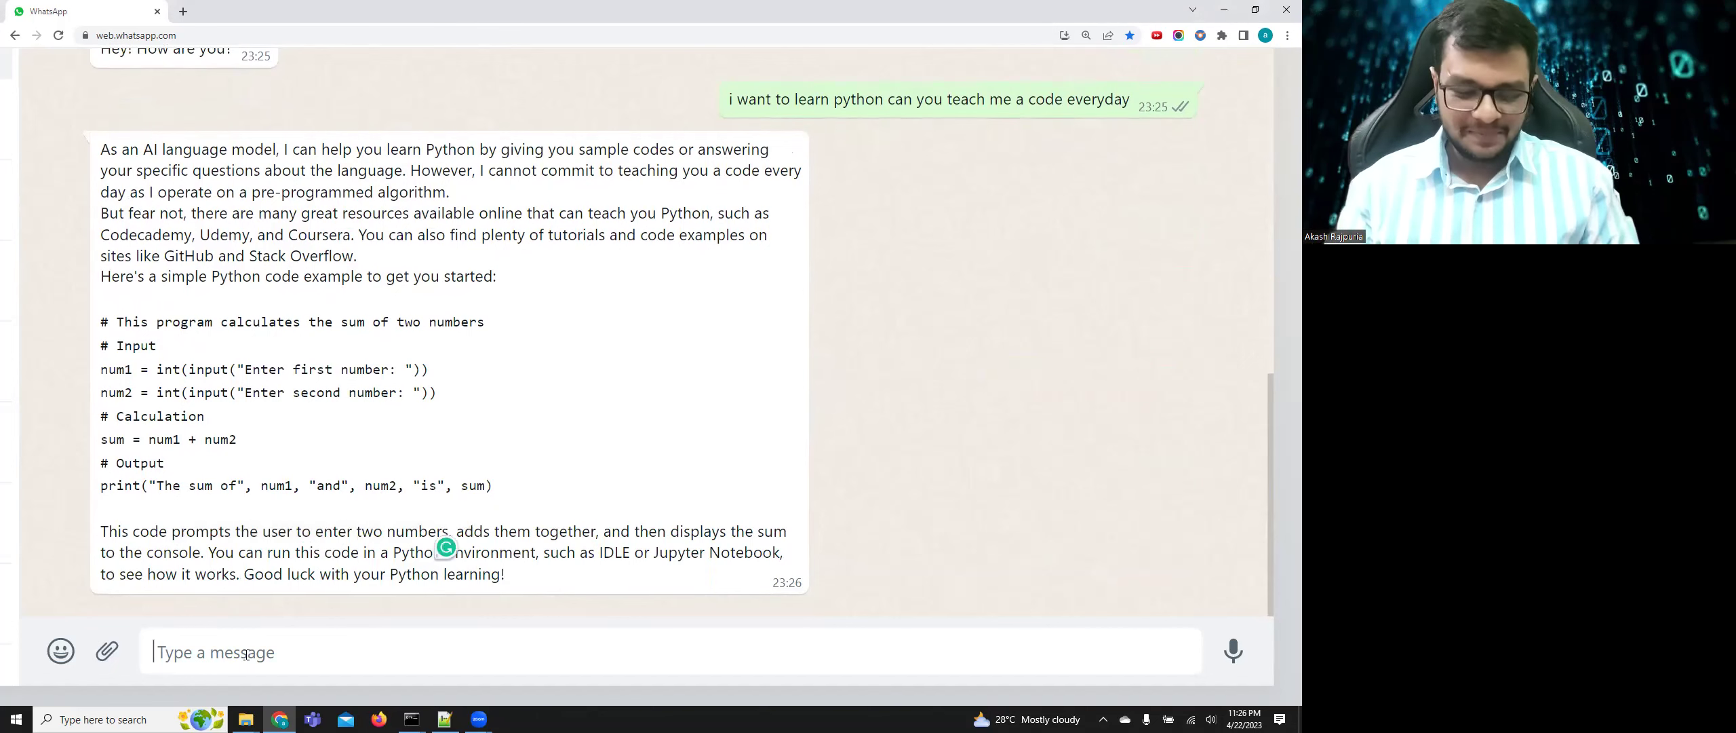
text(tea)
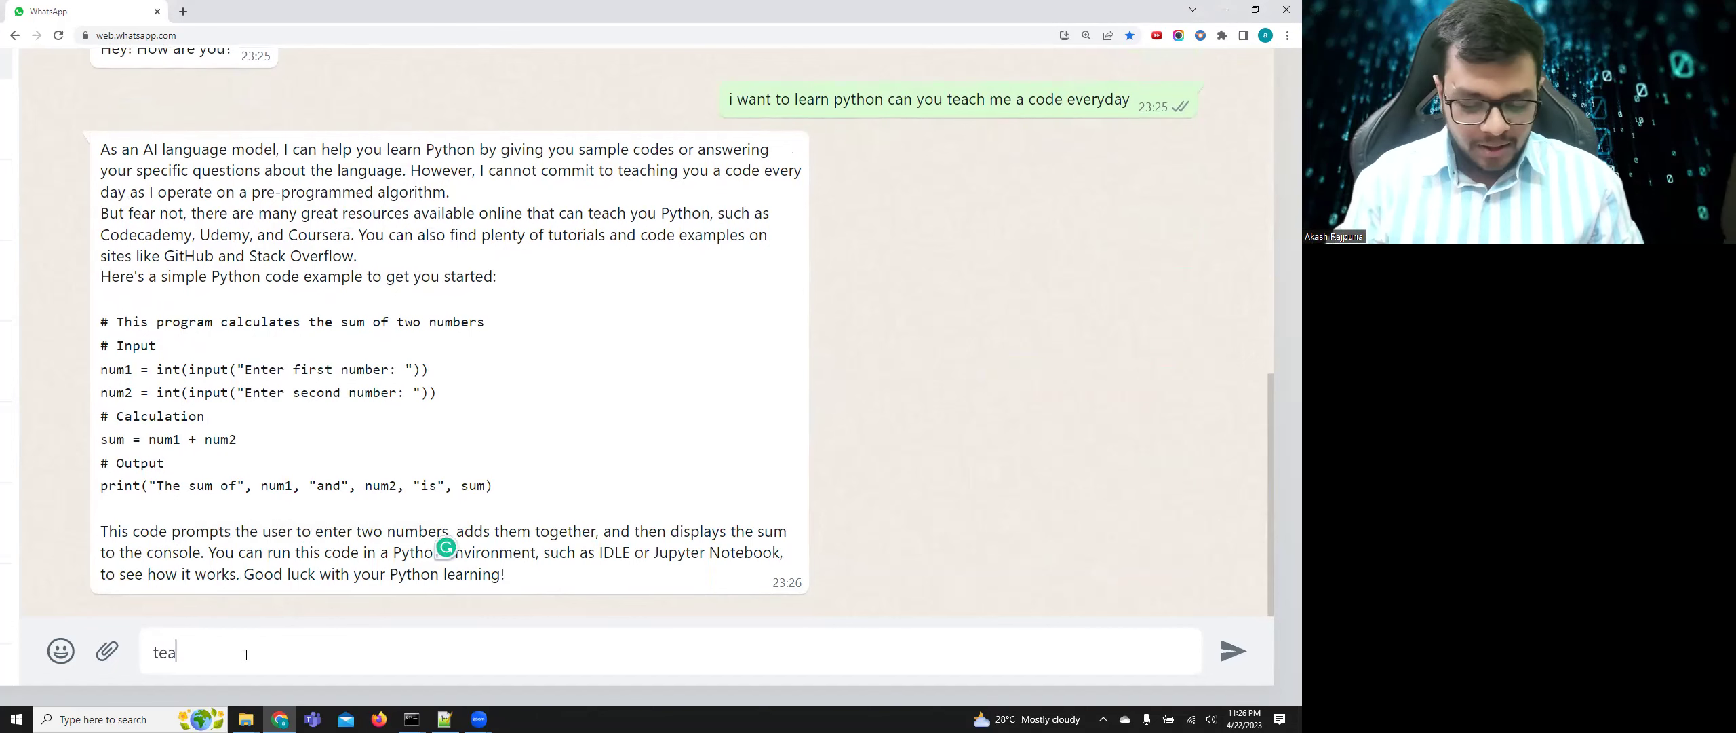
text(ch me a)
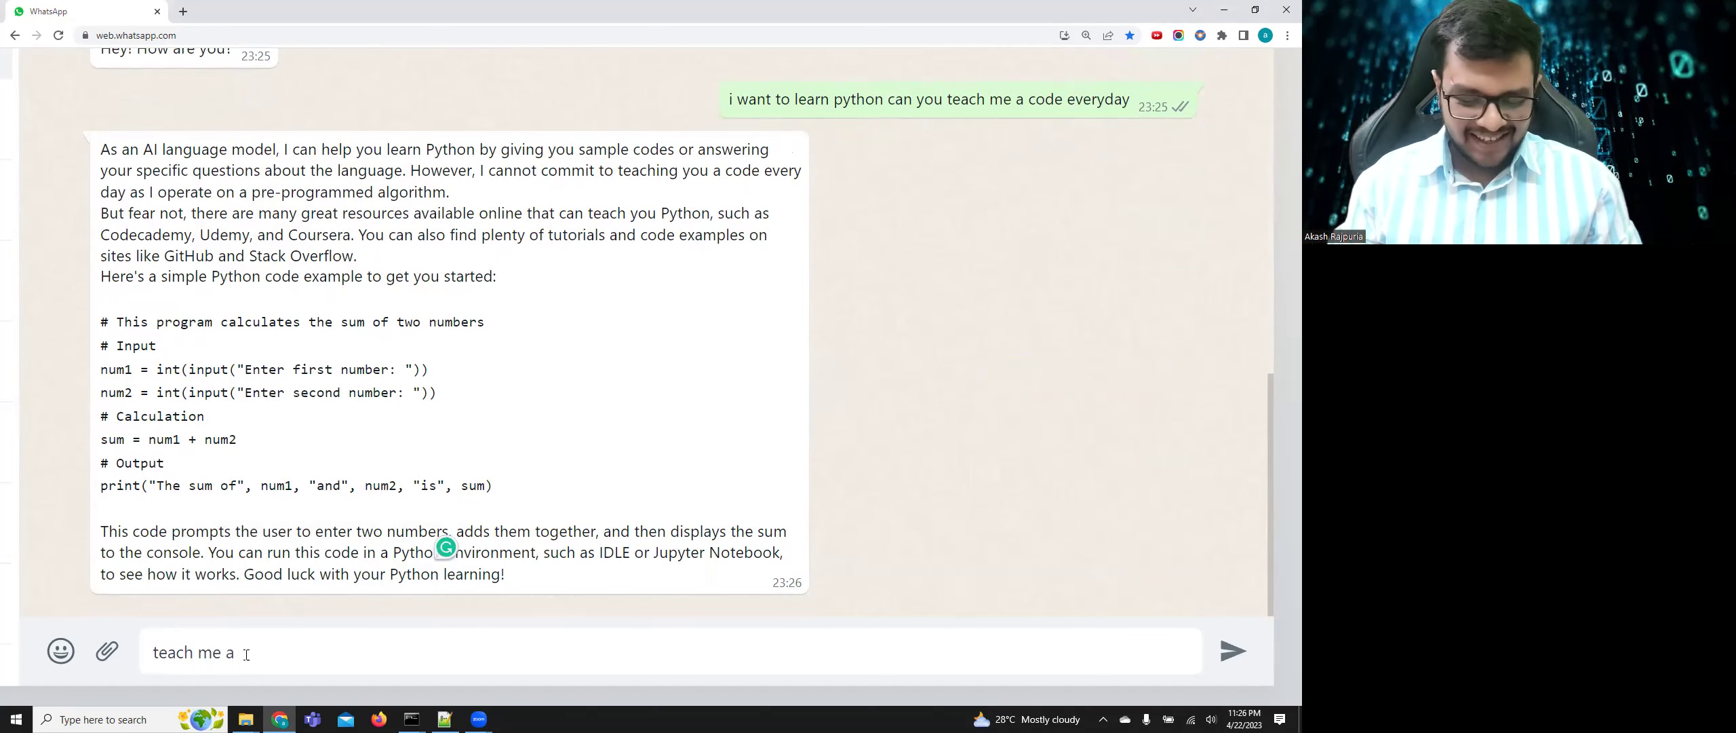
text( conecpy)
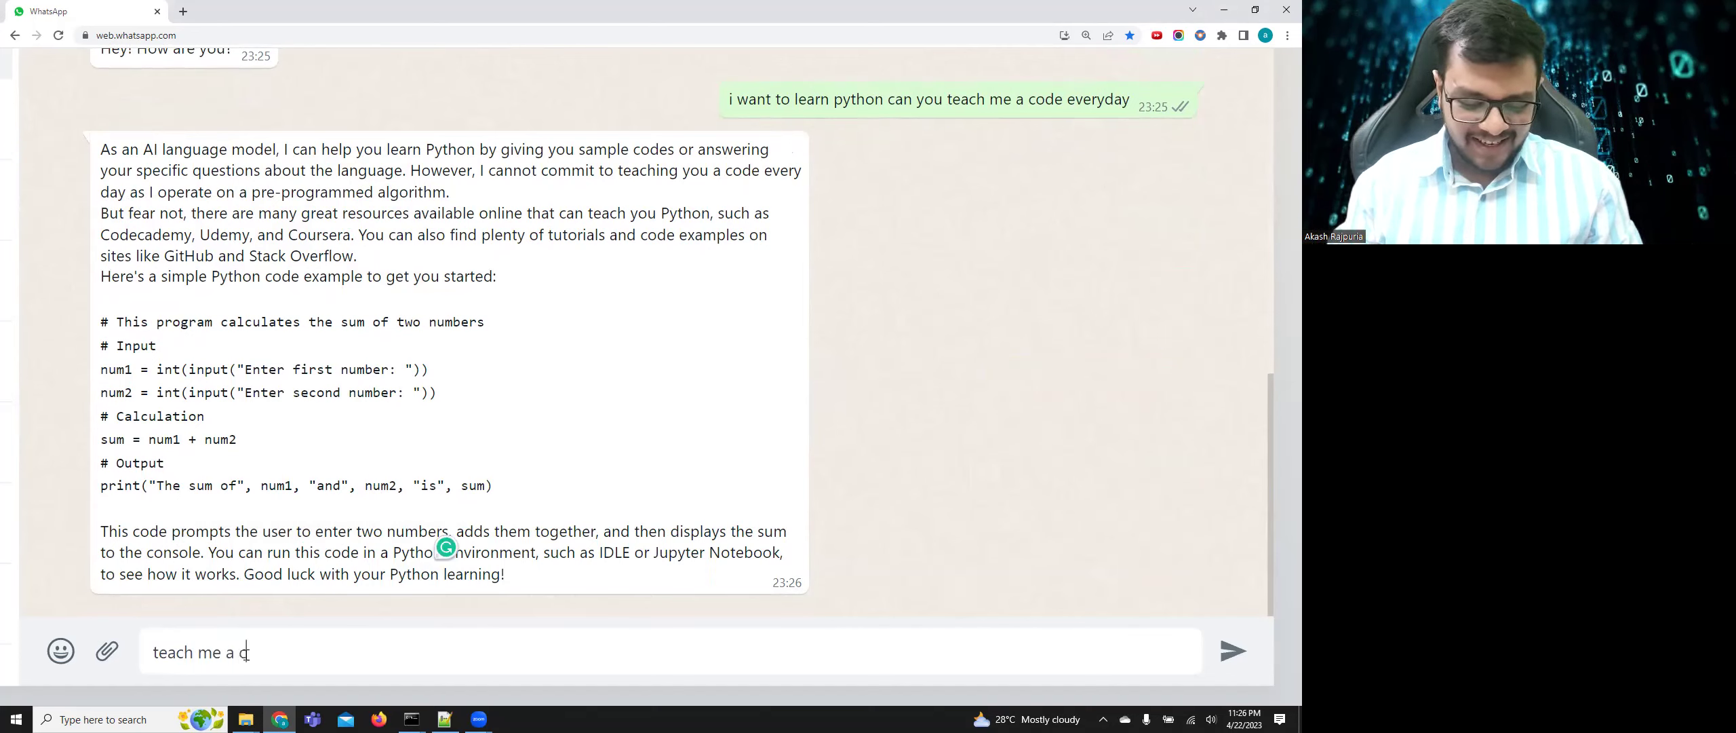
key(BackSpace)
- Send 'teach me a concept in machine learning' to the bot
text(t i)
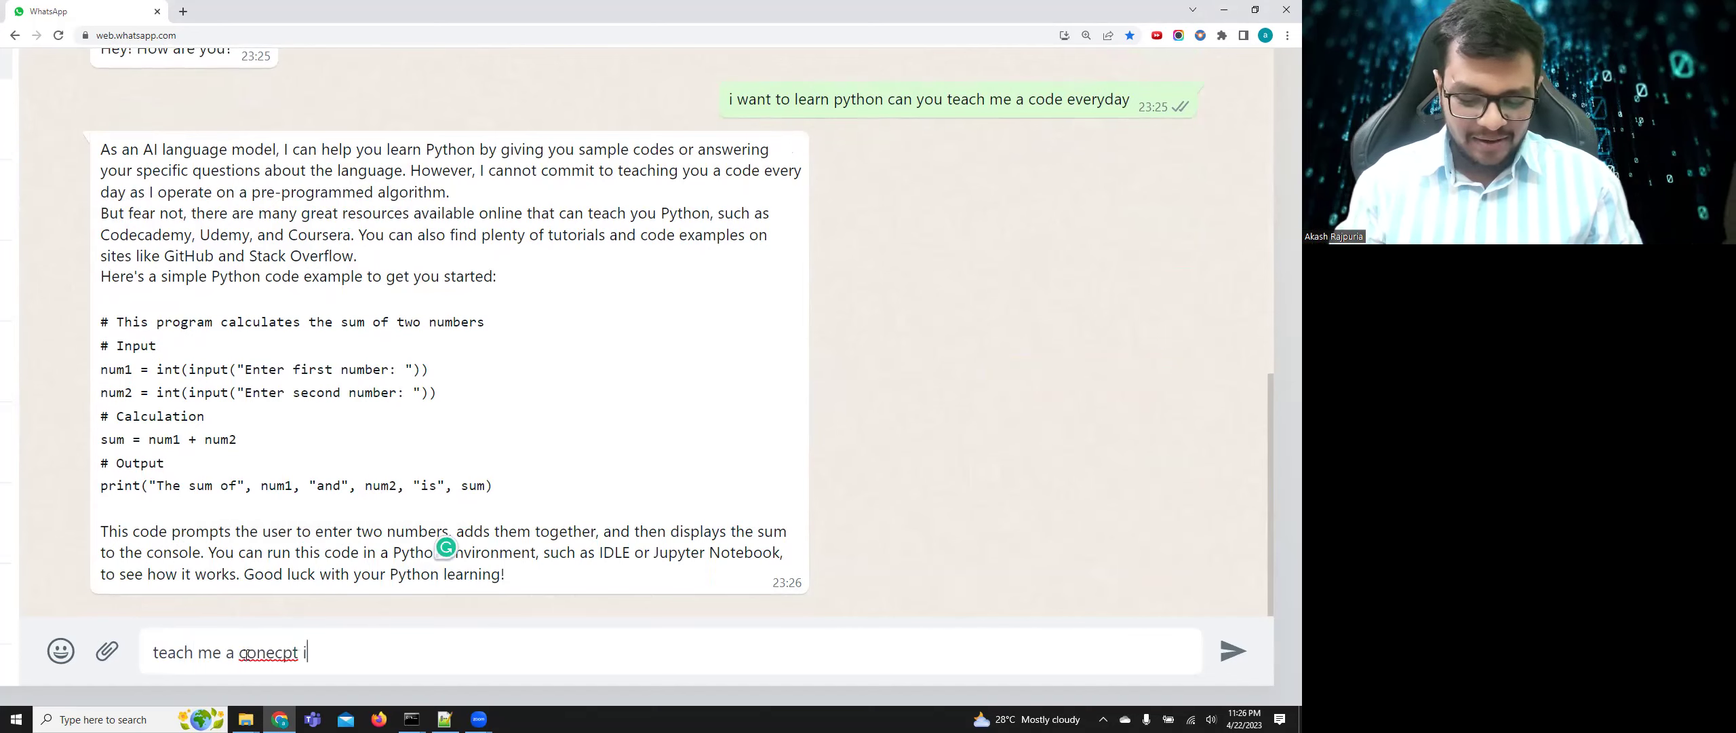
text(n machine learning)
right_click(246, 650)
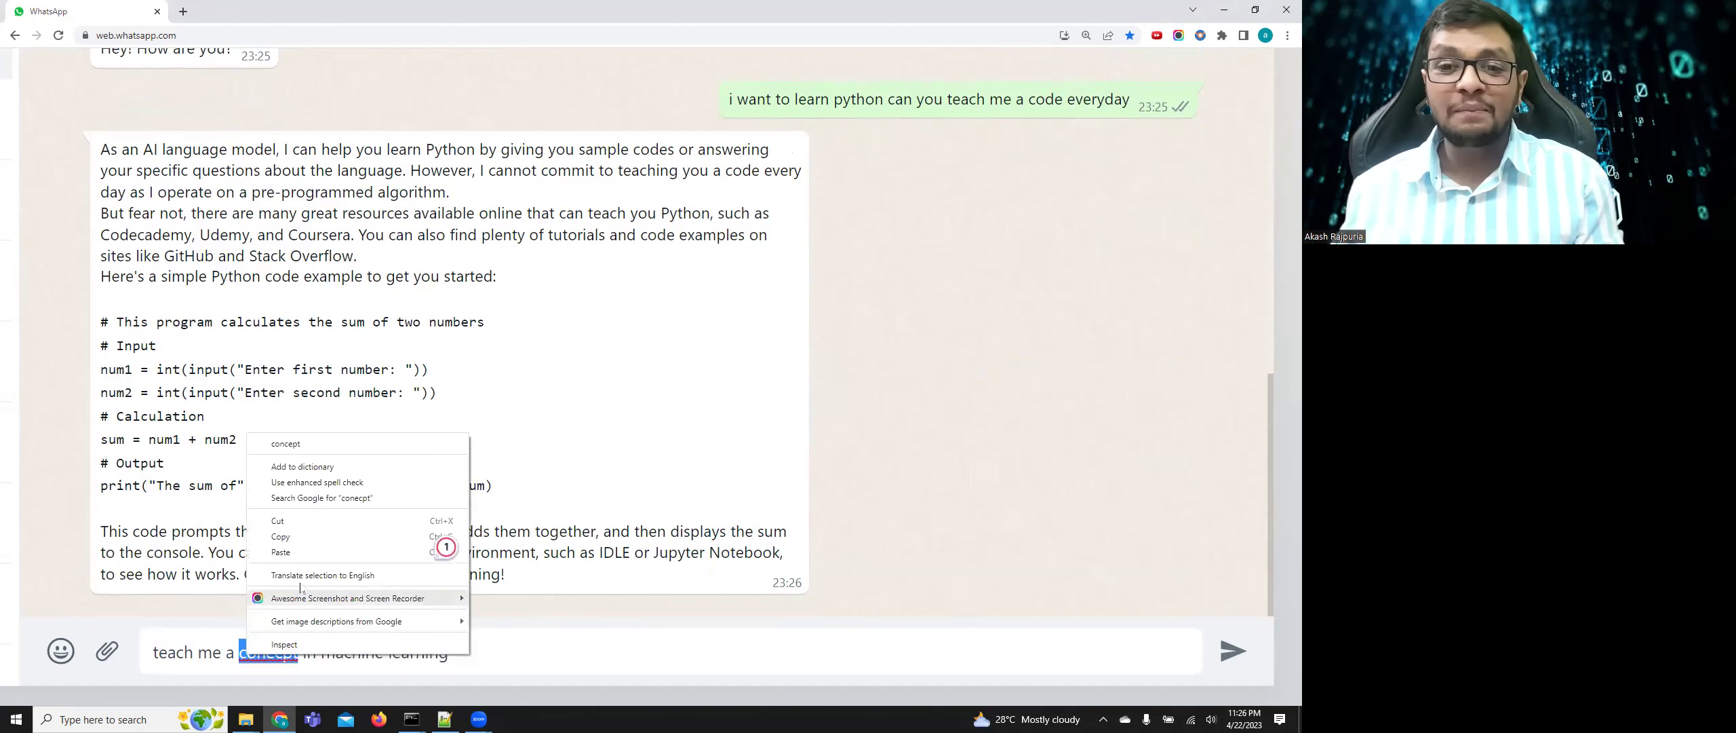
click(261, 655)
click(262, 600)
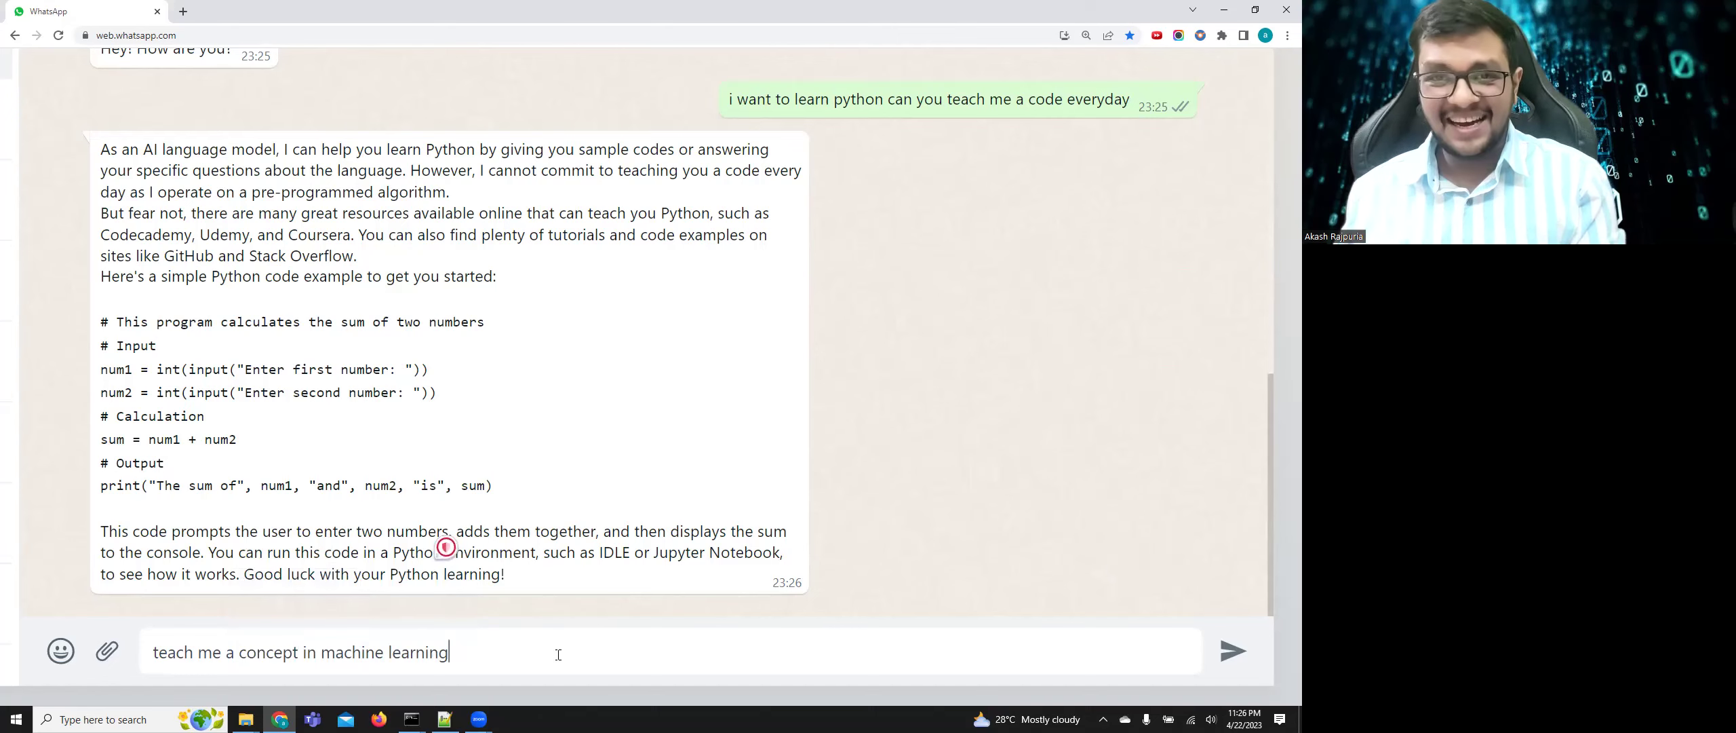
key(Return)
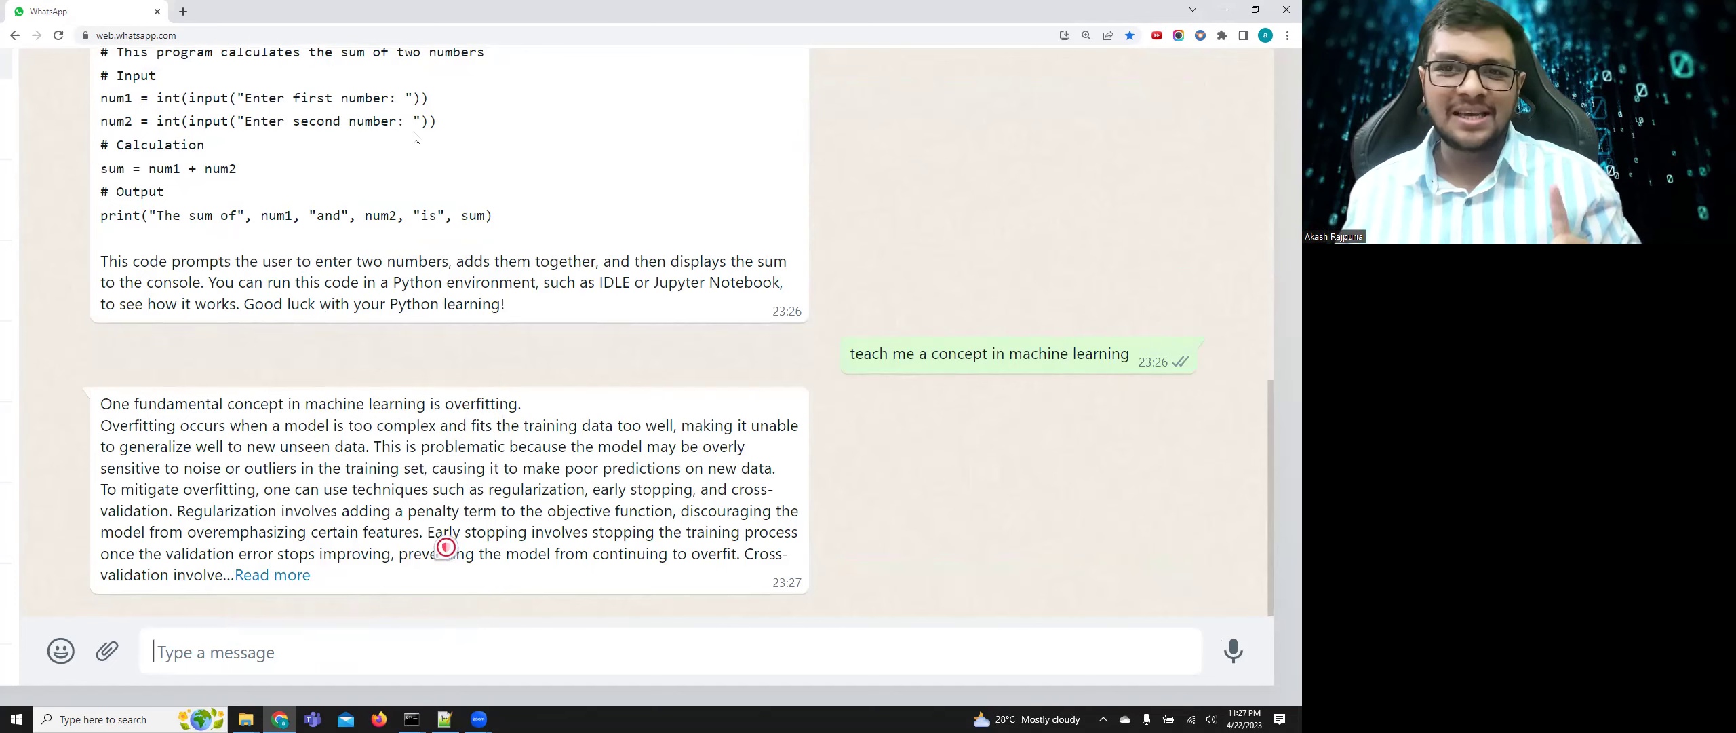
double_click(470, 404)
drag(253, 446, 340, 474)
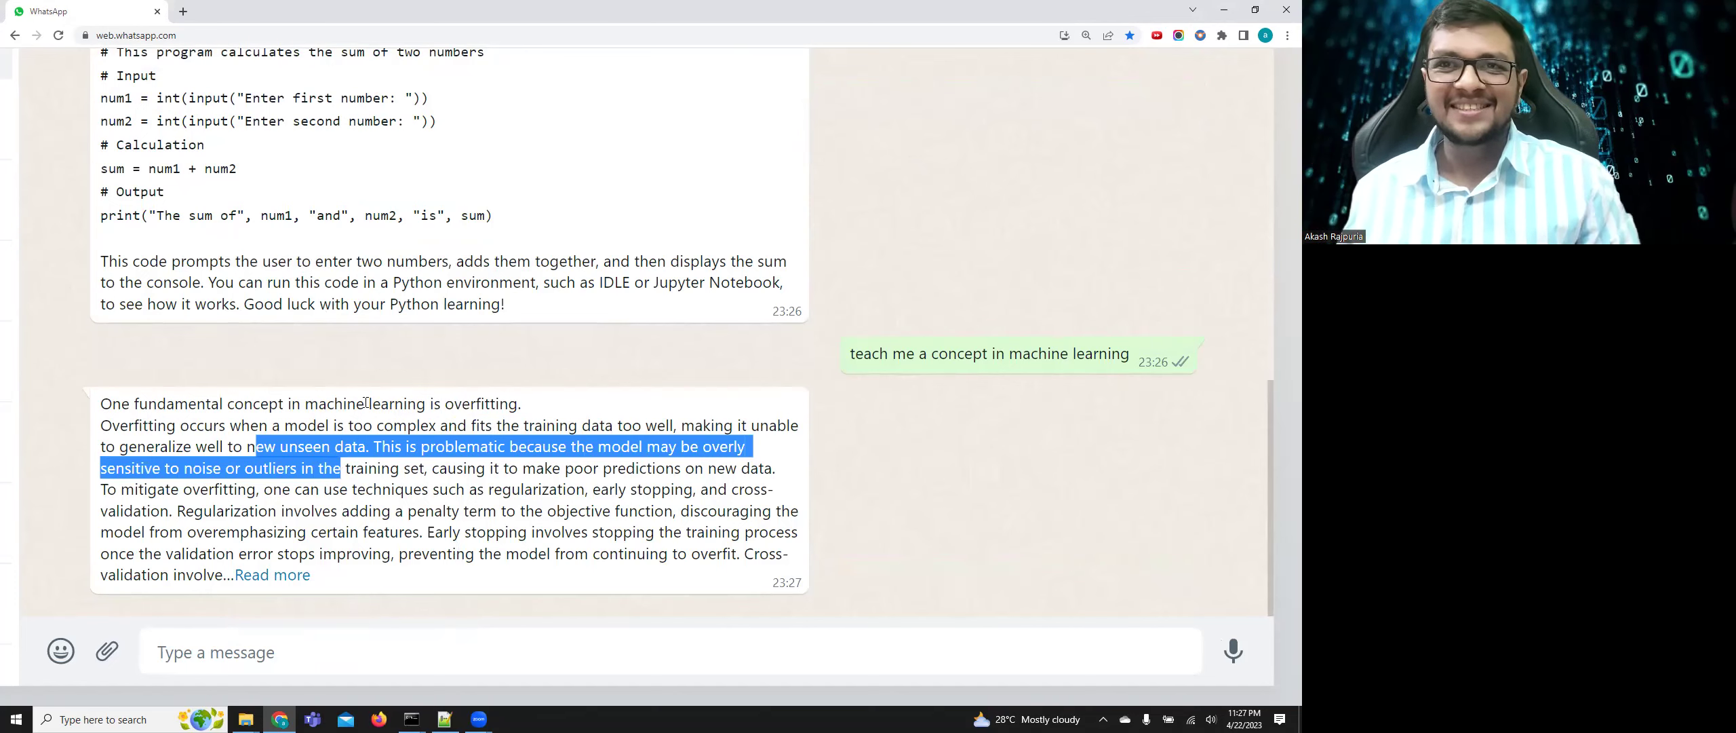
- Send 'teach me a pytorch code everyday' and scroll through the bot's MNIST code reply
click(281, 652)
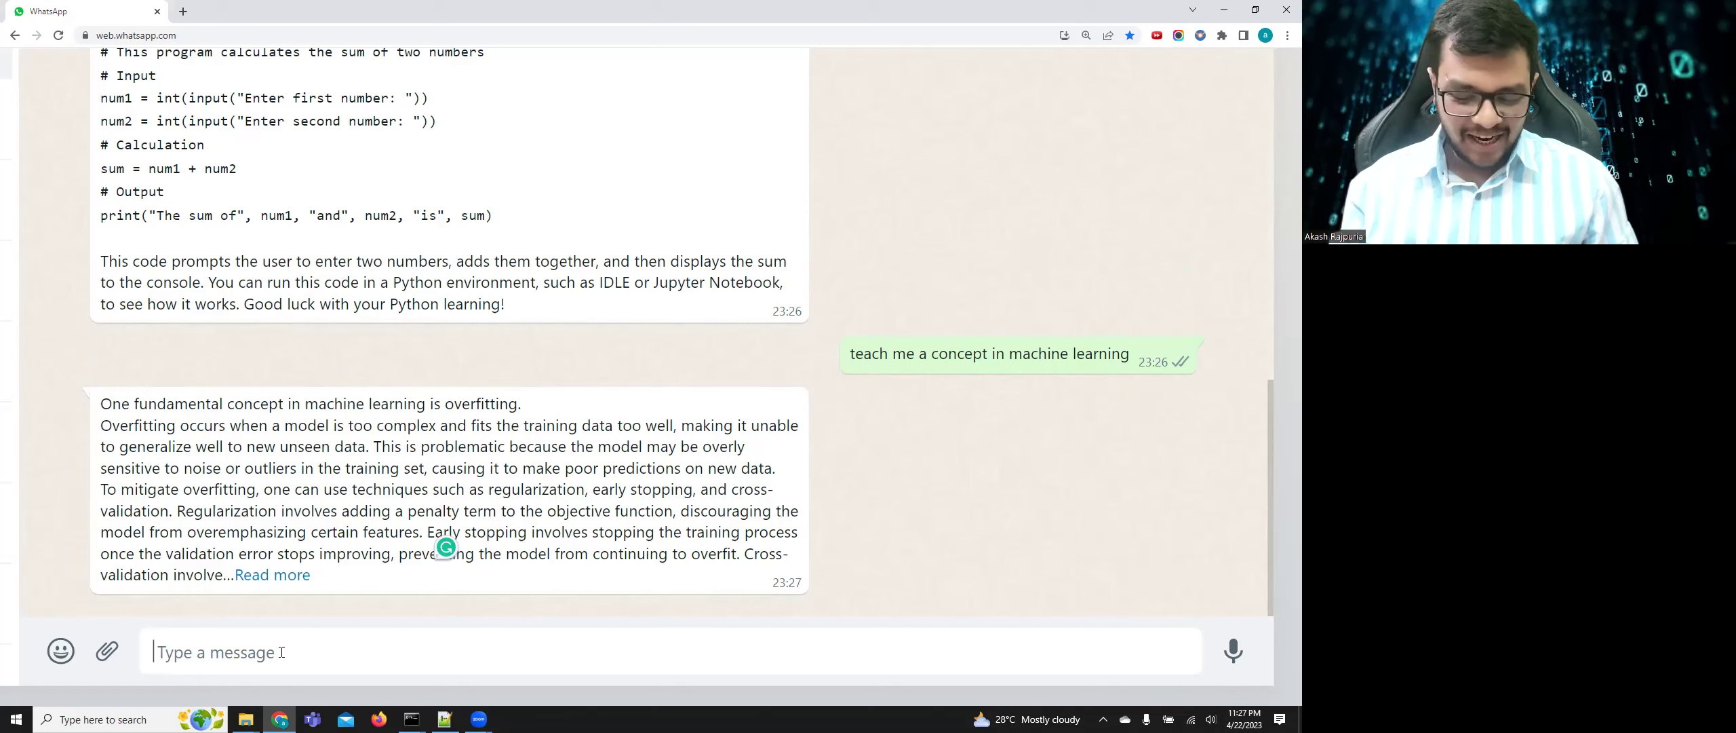
text(teach m)
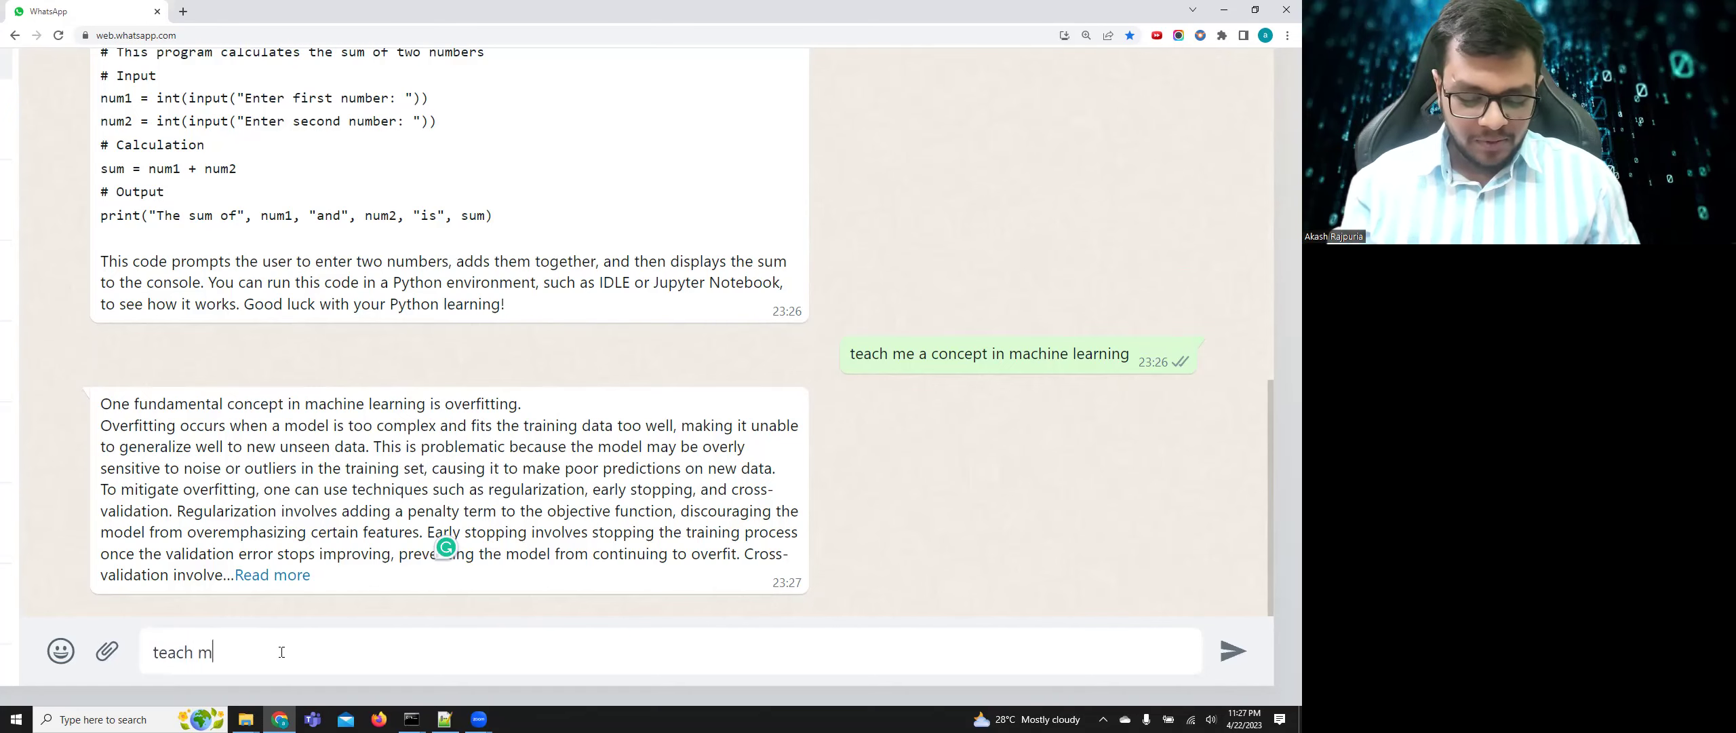
text(e a python)
key(BackSpace)
key(BackSpace)
key(BackSpace)
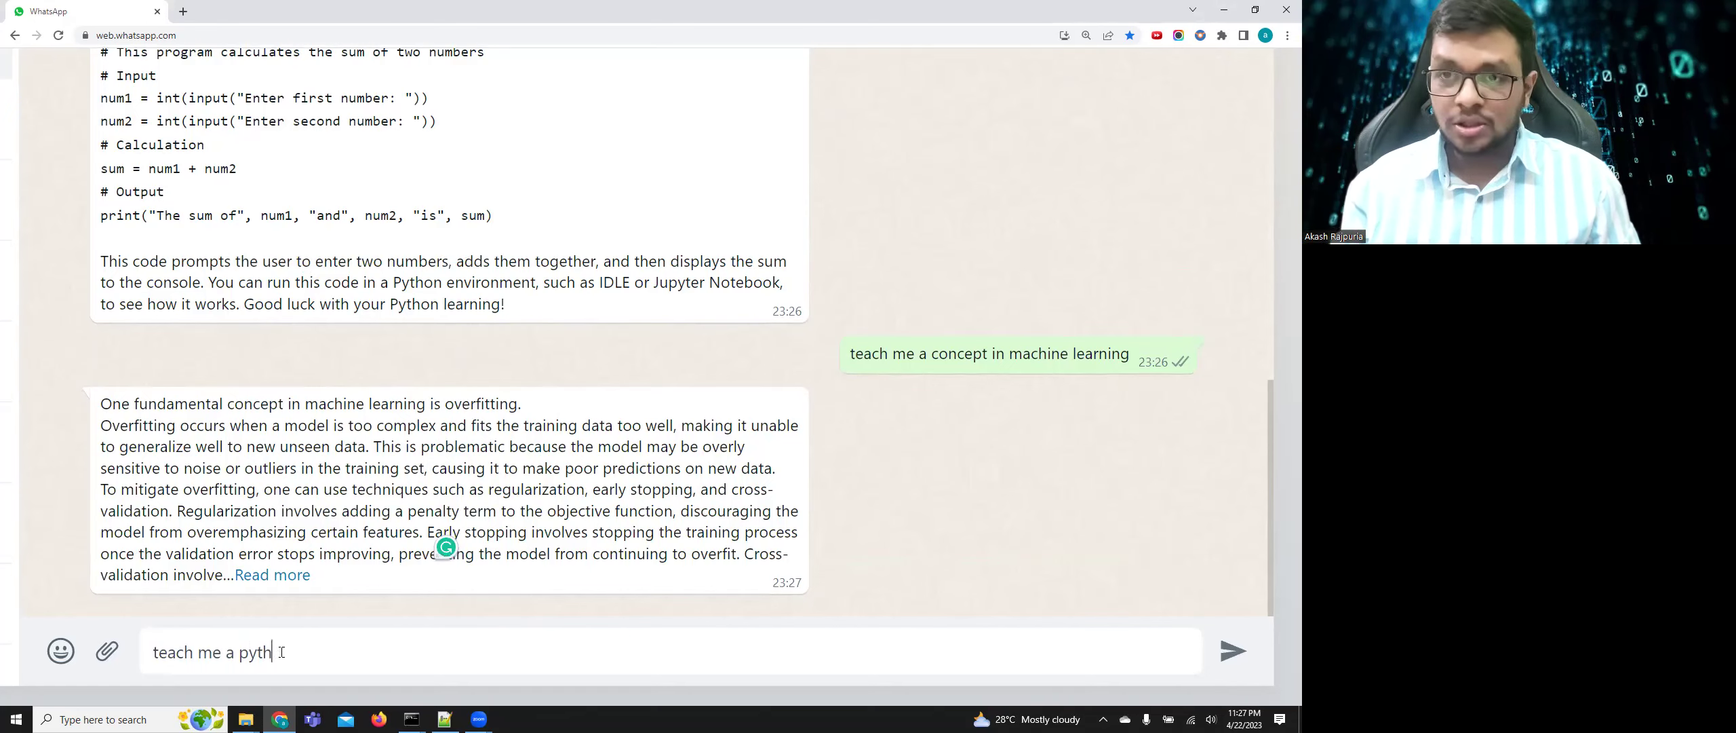
text(orch cod)
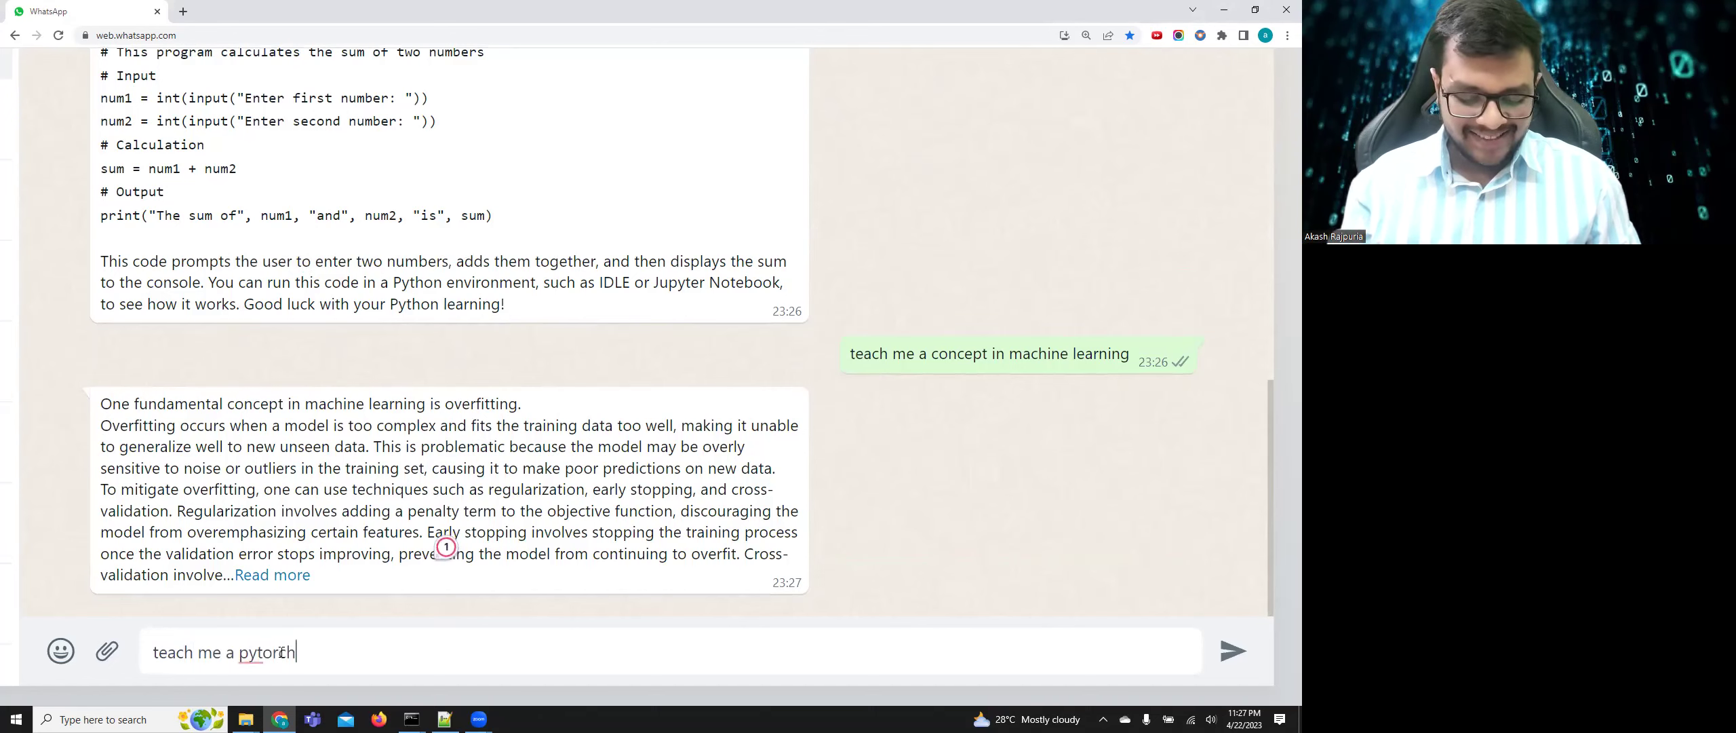
text(e)
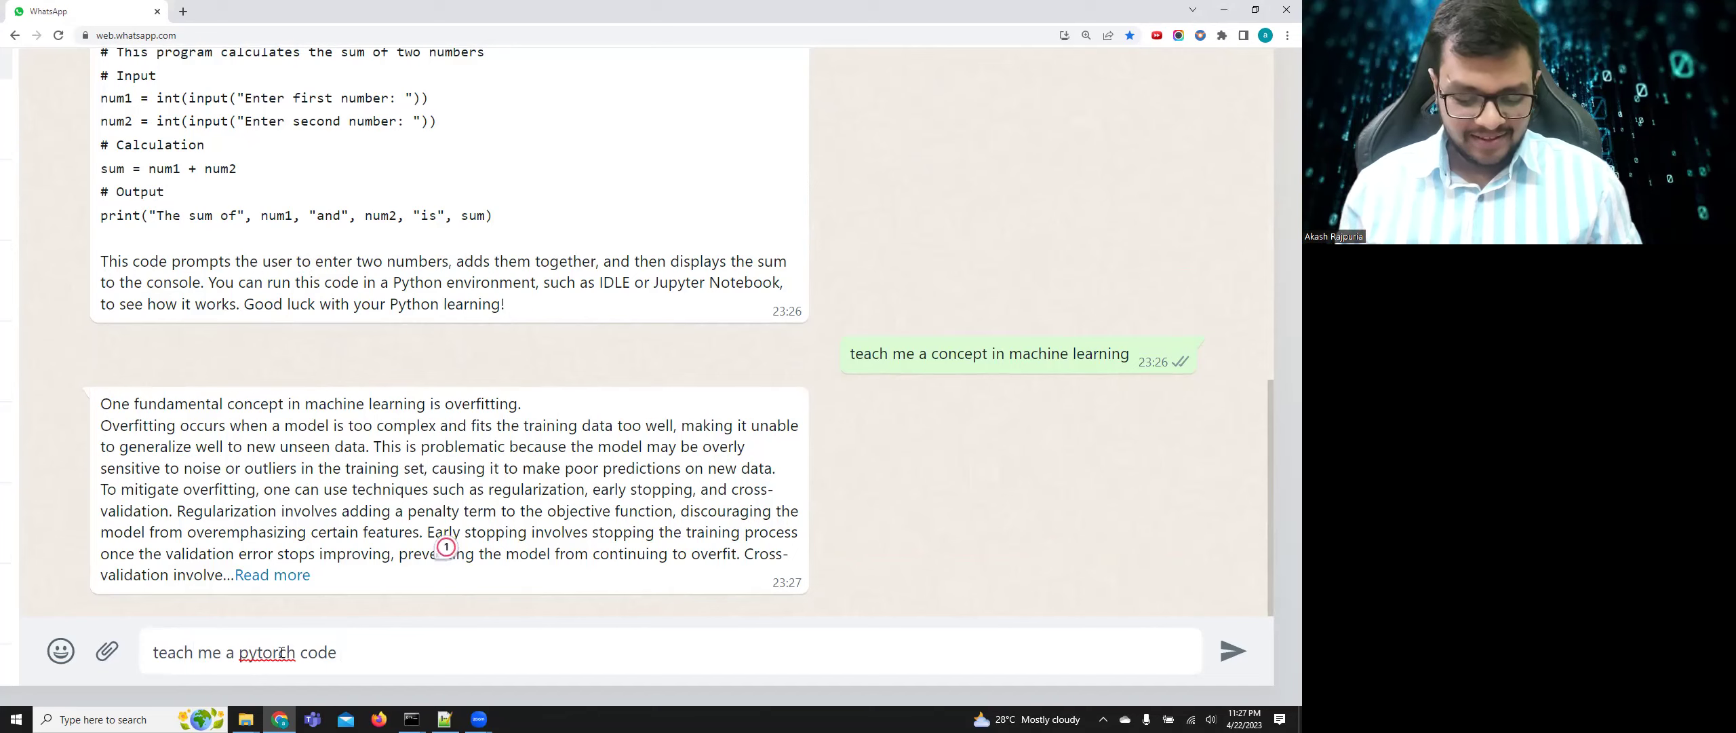
text( everyt)
key(BackSpace)
key(BackSpace)
key(BackSpace)
key(BackSpace)
key(BackSpace)
key(BackSpace)
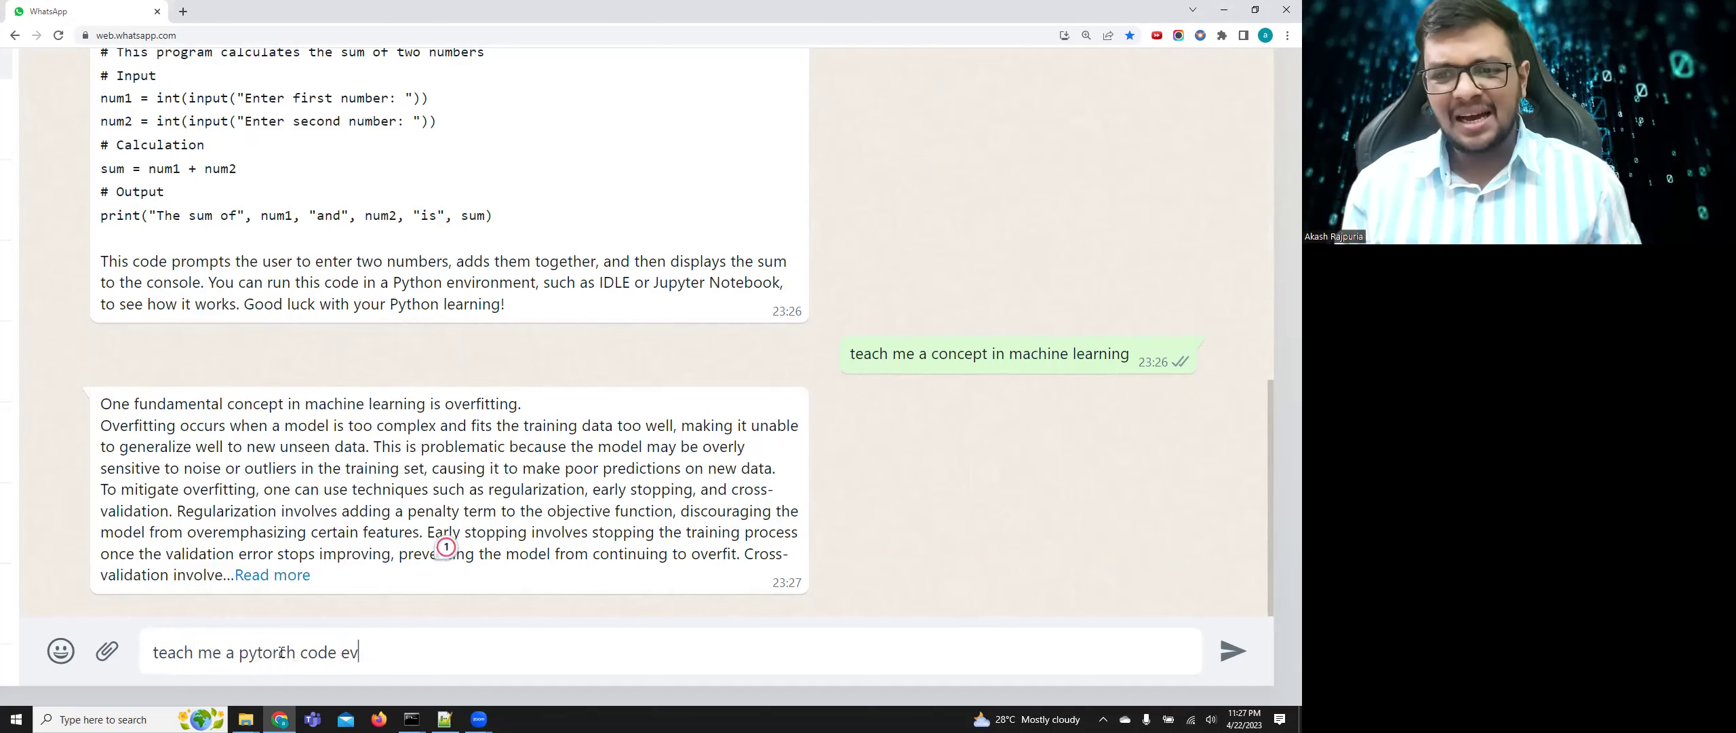
text(everyday)
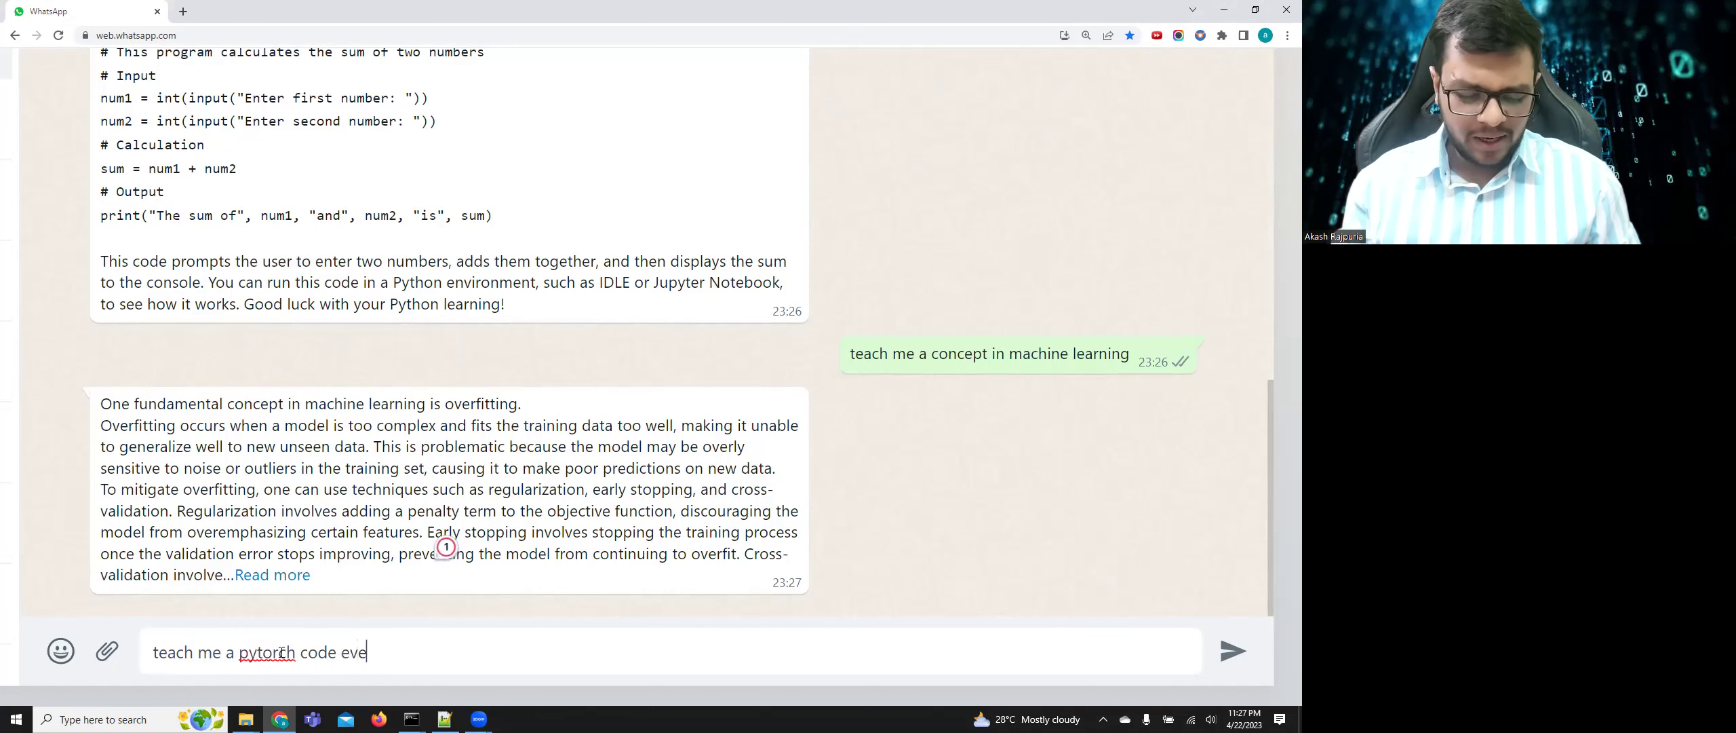
key(Return)
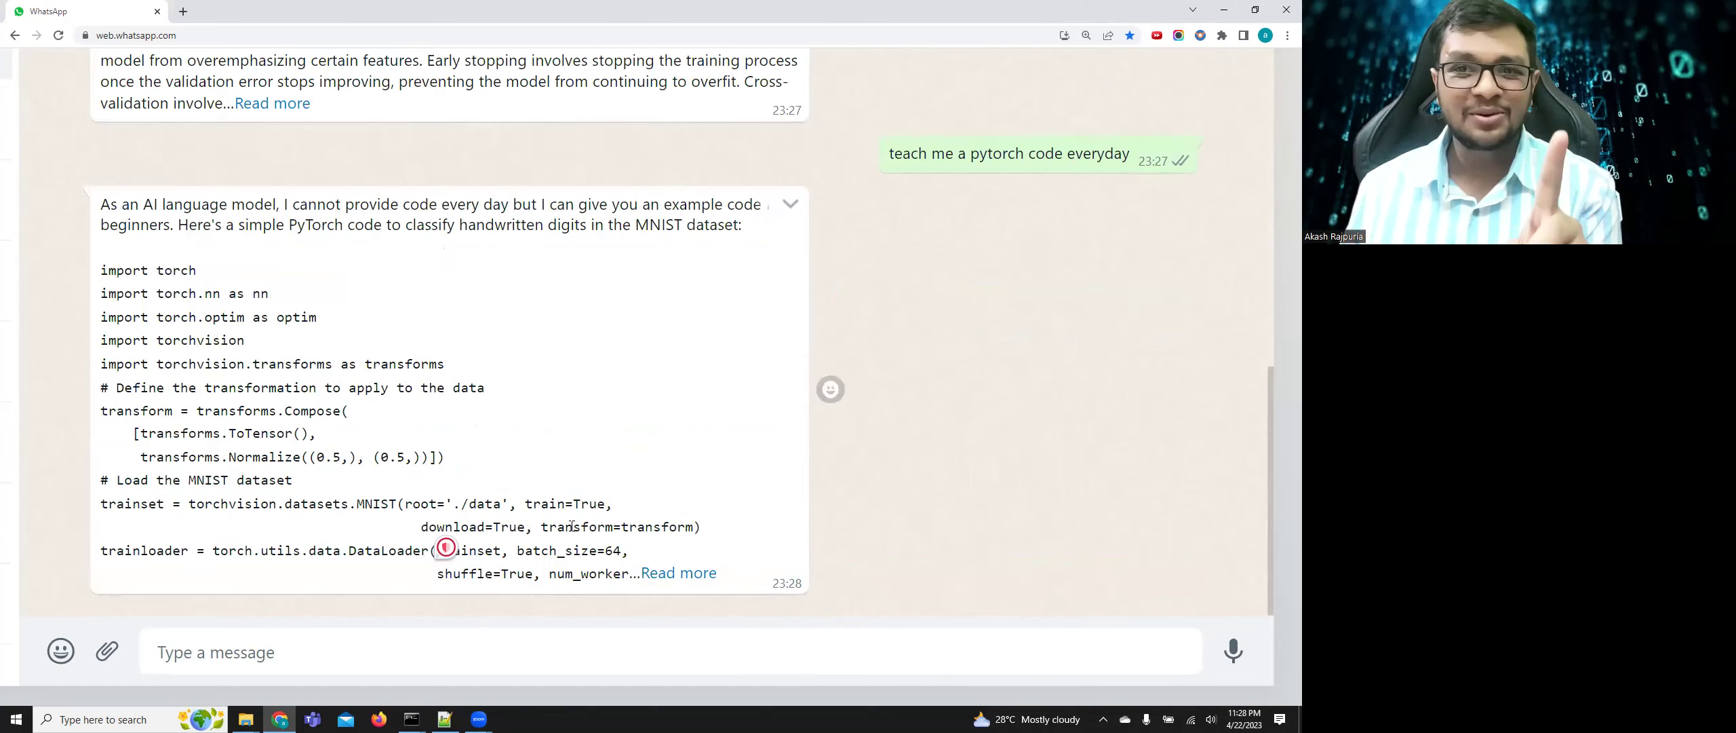
scroll(568, 528, up, 3)
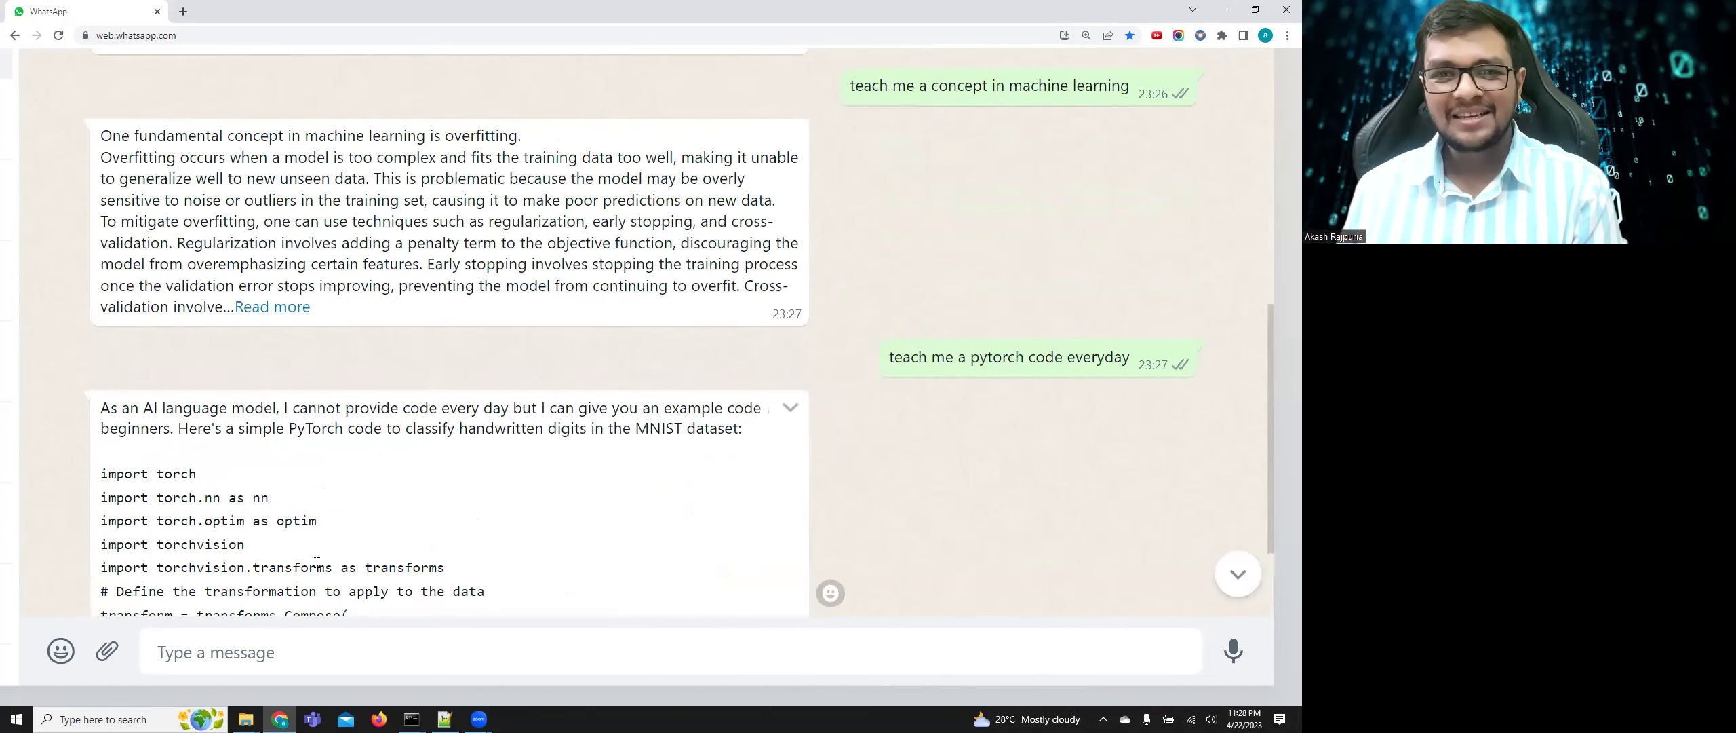
scroll(197, 506, down, 3)
click(711, 575)
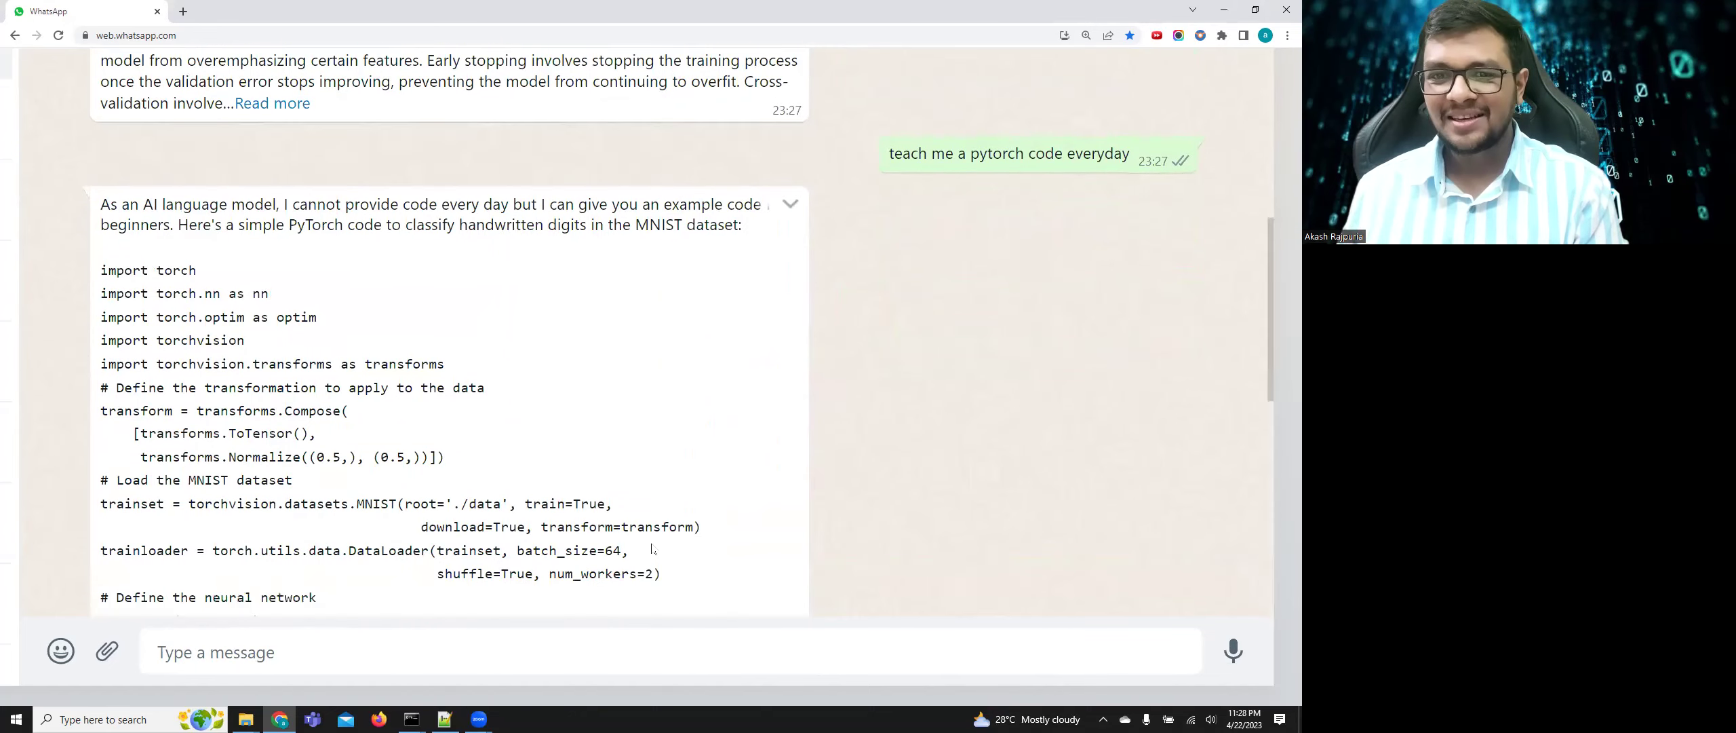
scroll(591, 562, down, 7)
scroll(591, 562, down, 7)
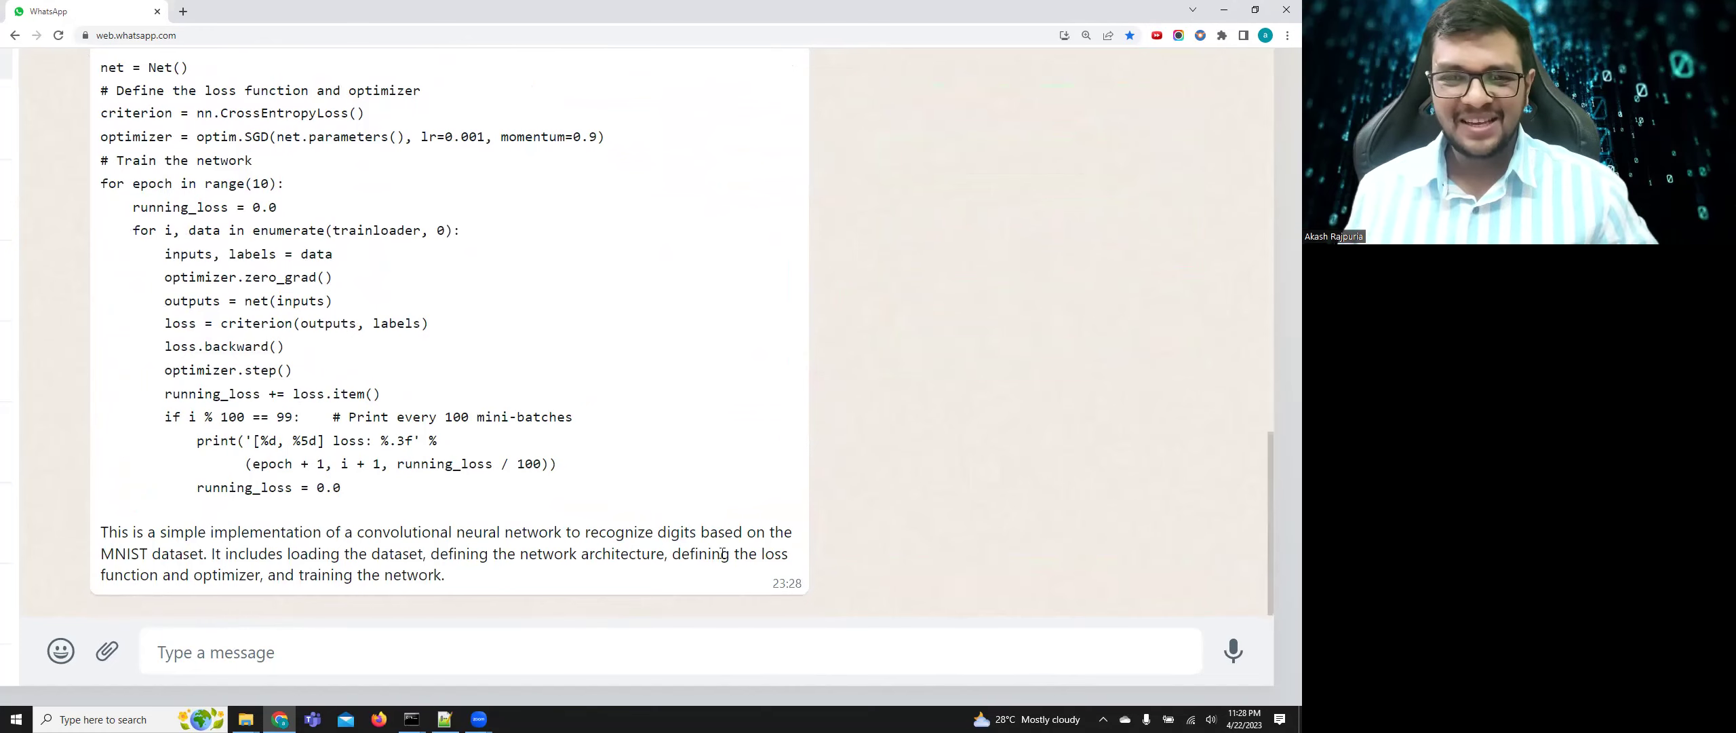
click(1233, 652)
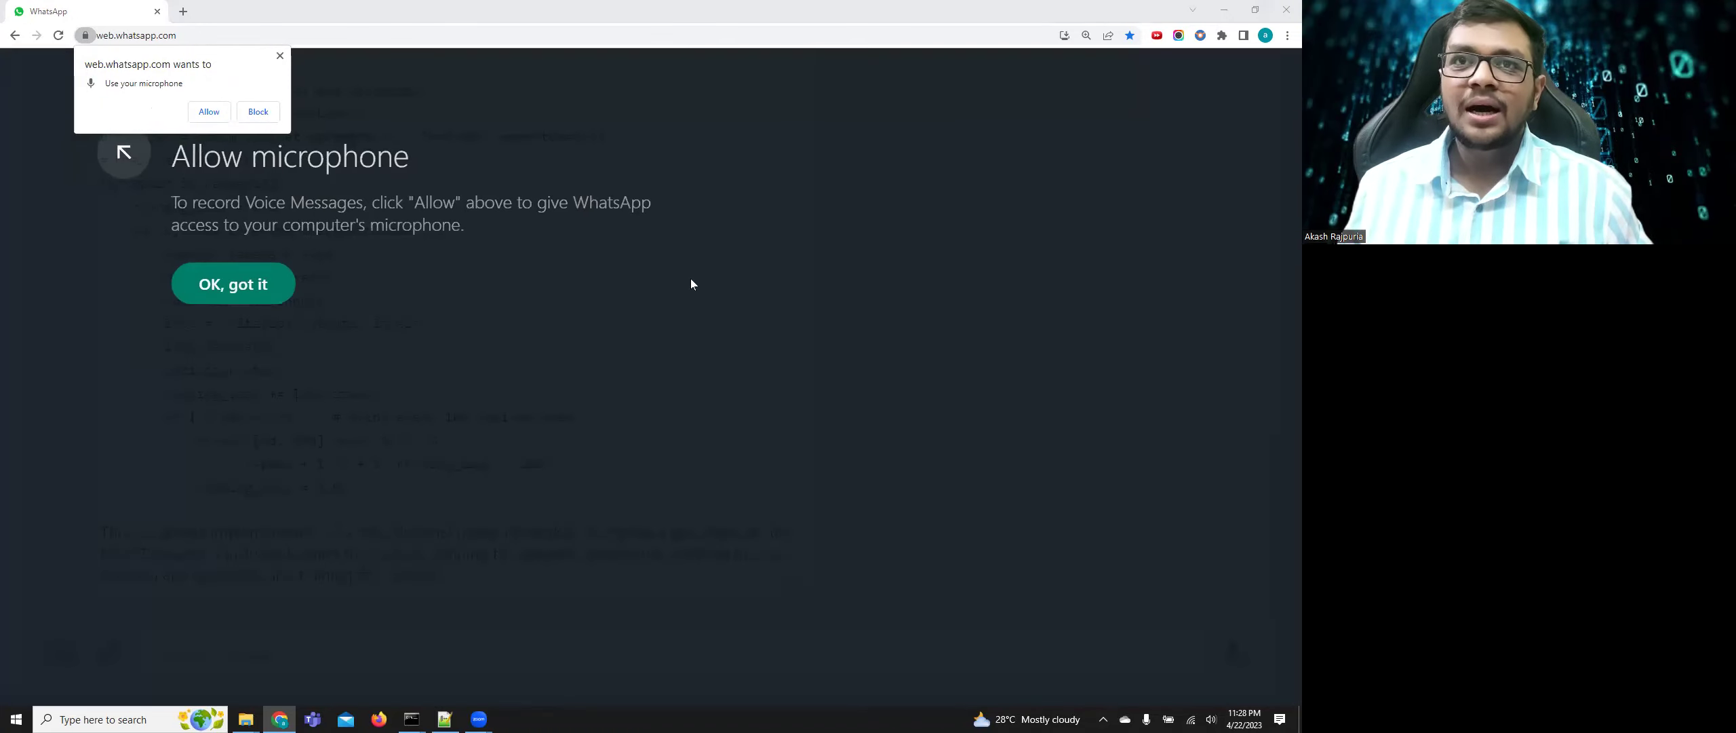
key(Return)
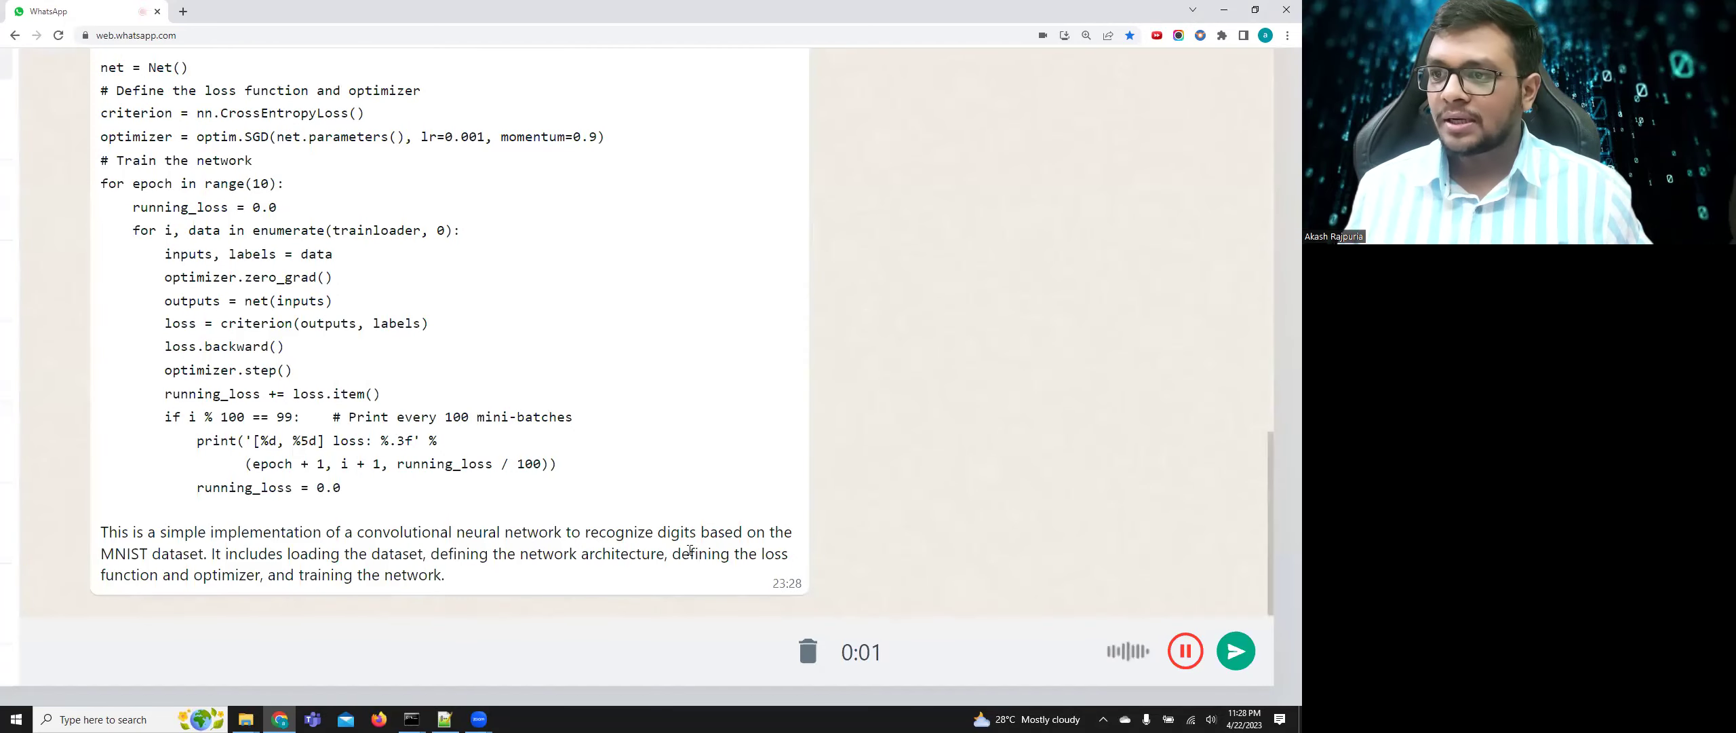
- Discard the first recording, then record and send a new five-second voice message
click(808, 651)
click(1232, 650)
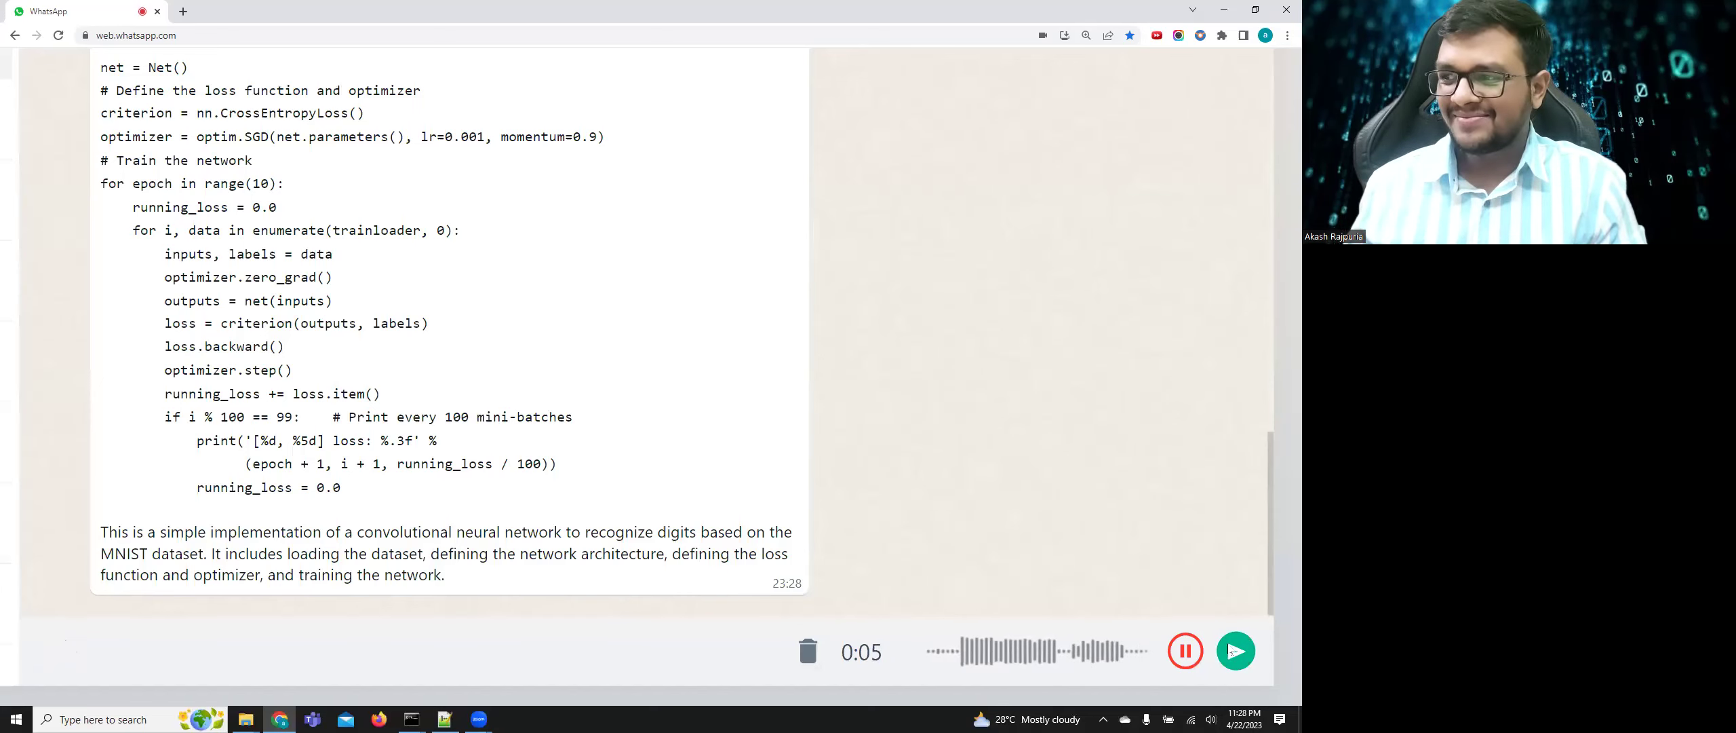
click(1229, 650)
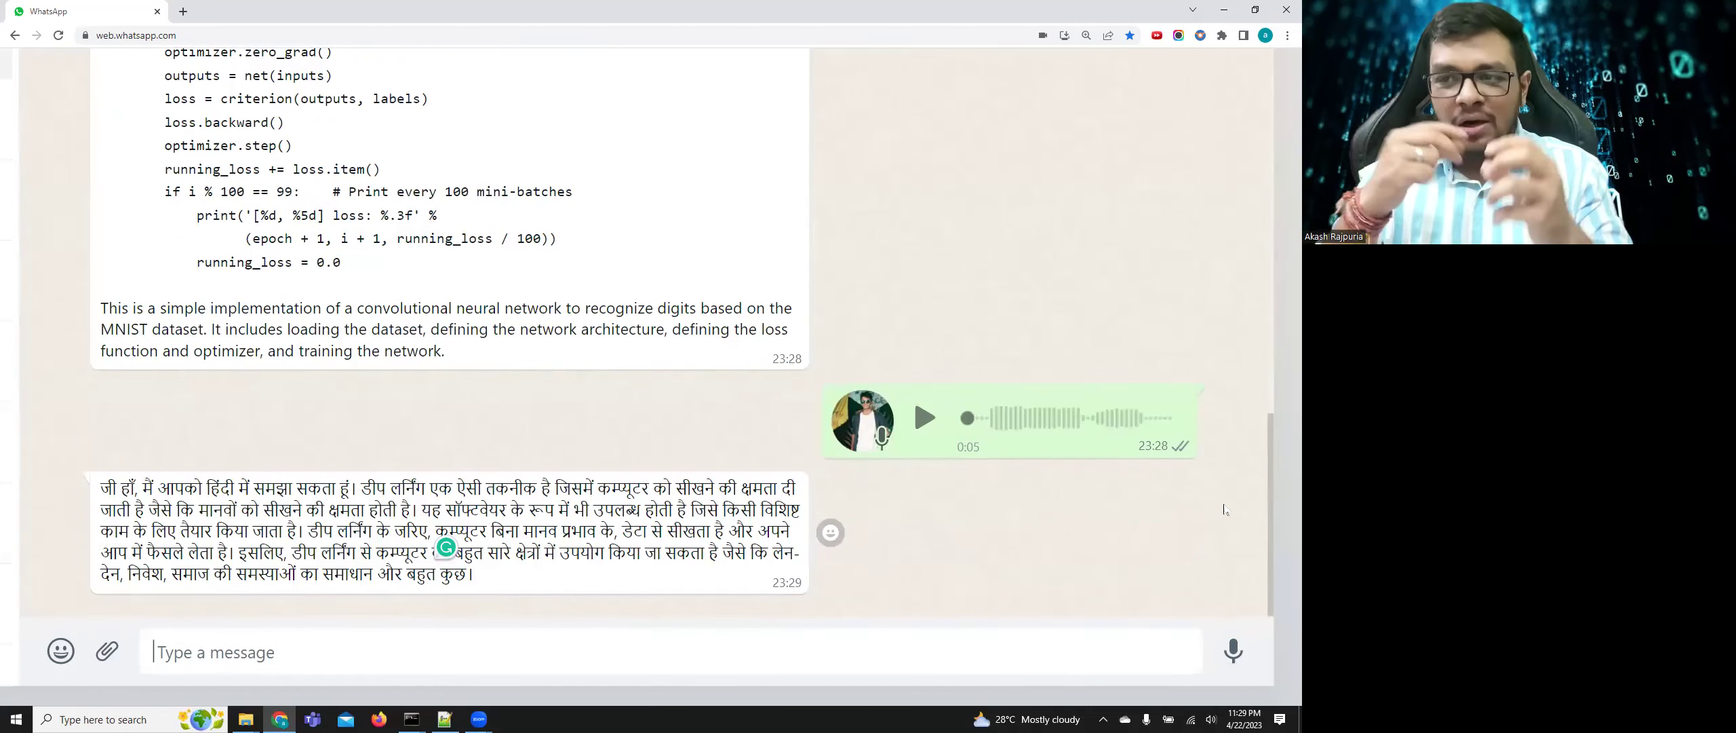
scroll(521, 543, up, 2)
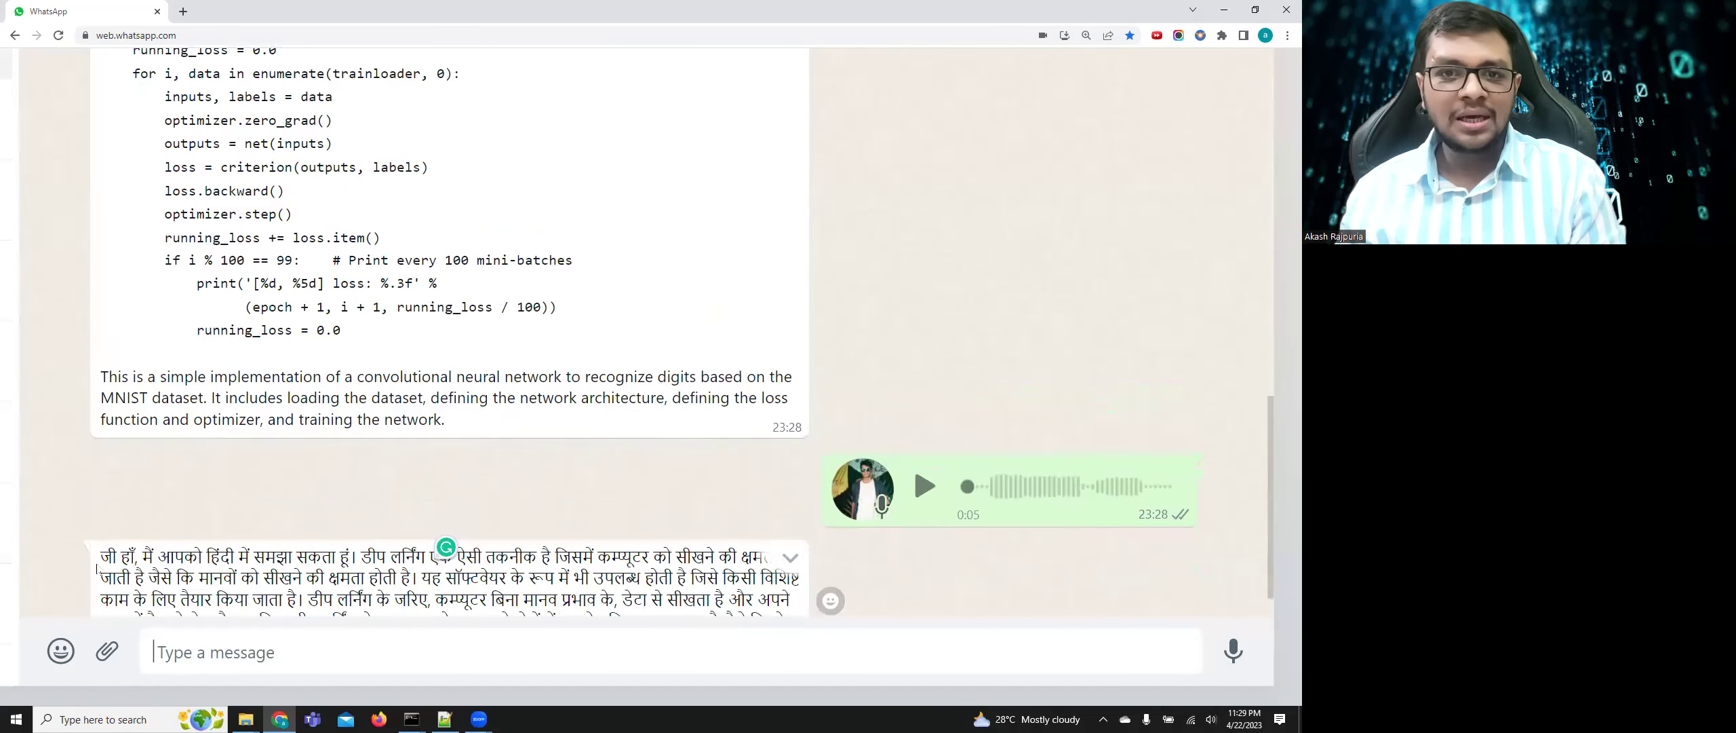
- Select the first line of the bot's Hindi reply about deep learning
mouse_move(138, 563)
mouse_down()
mouse_move(804, 561)
mouse_move(178, 578)
mouse_move(213, 578)
mouse_up()
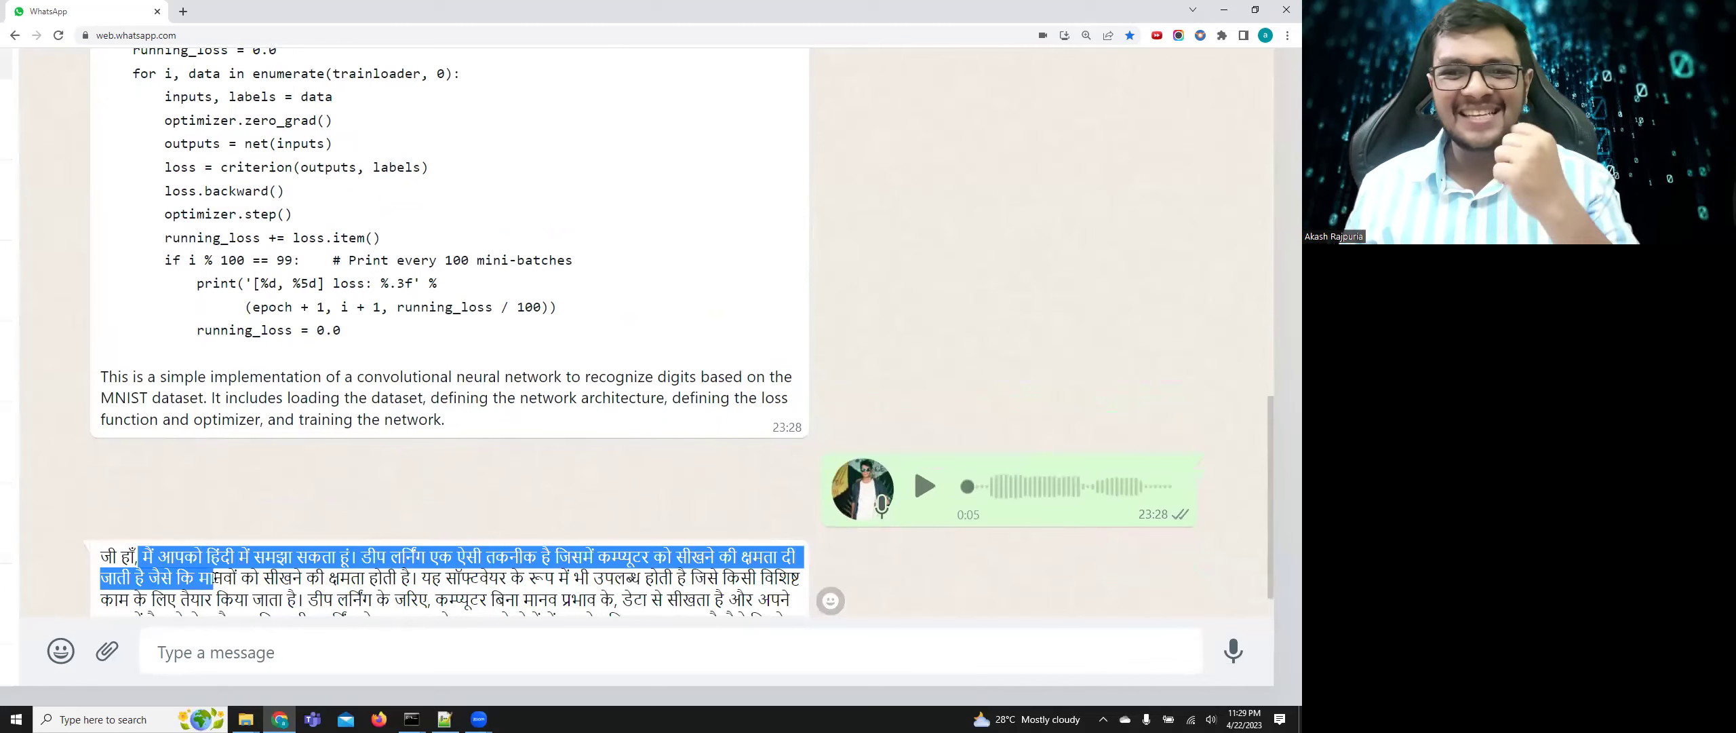
scroll(343, 566, down, 2)
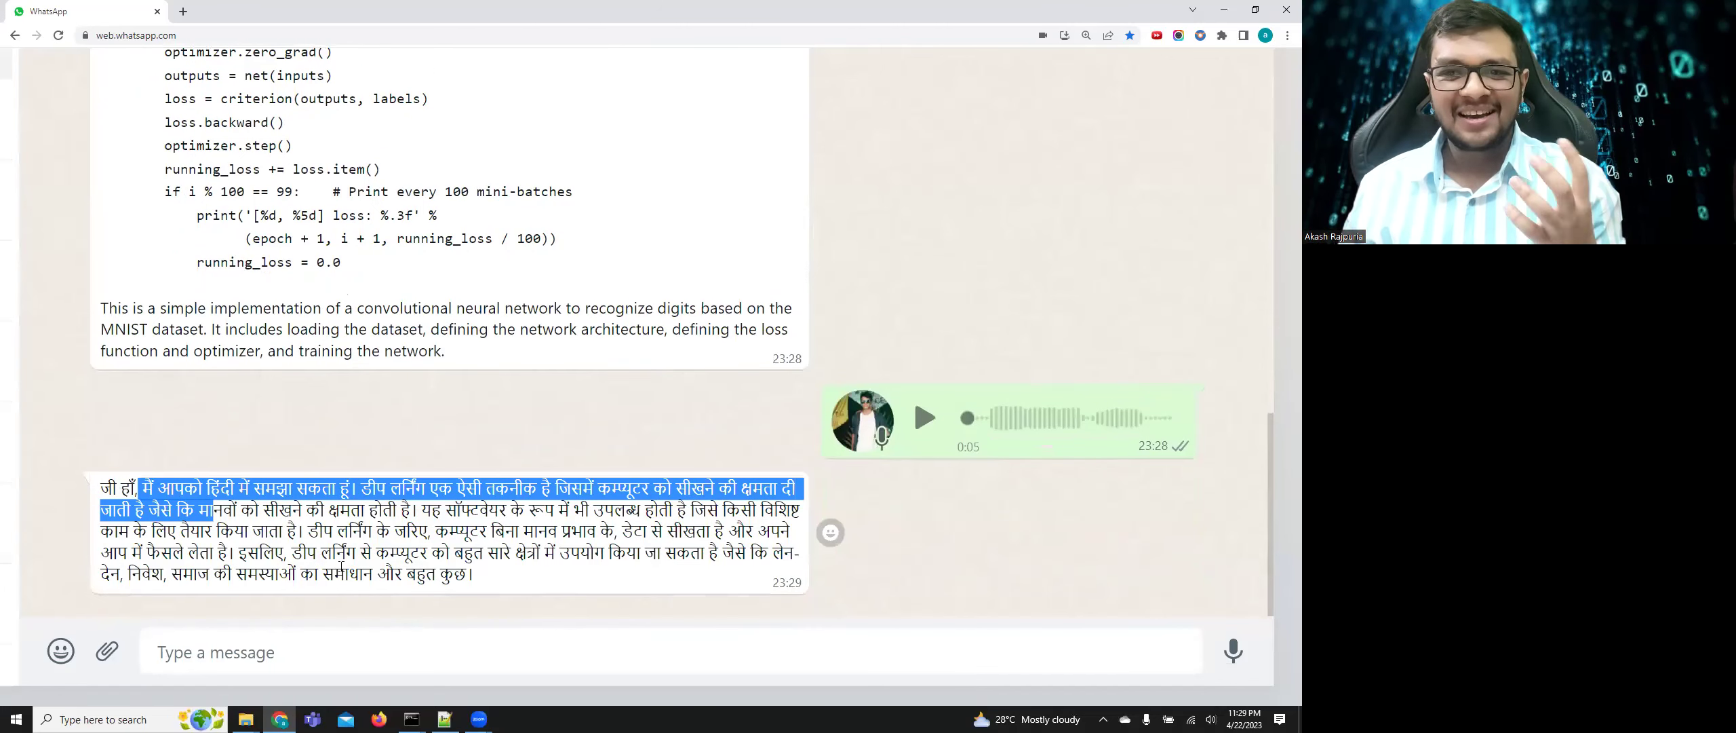